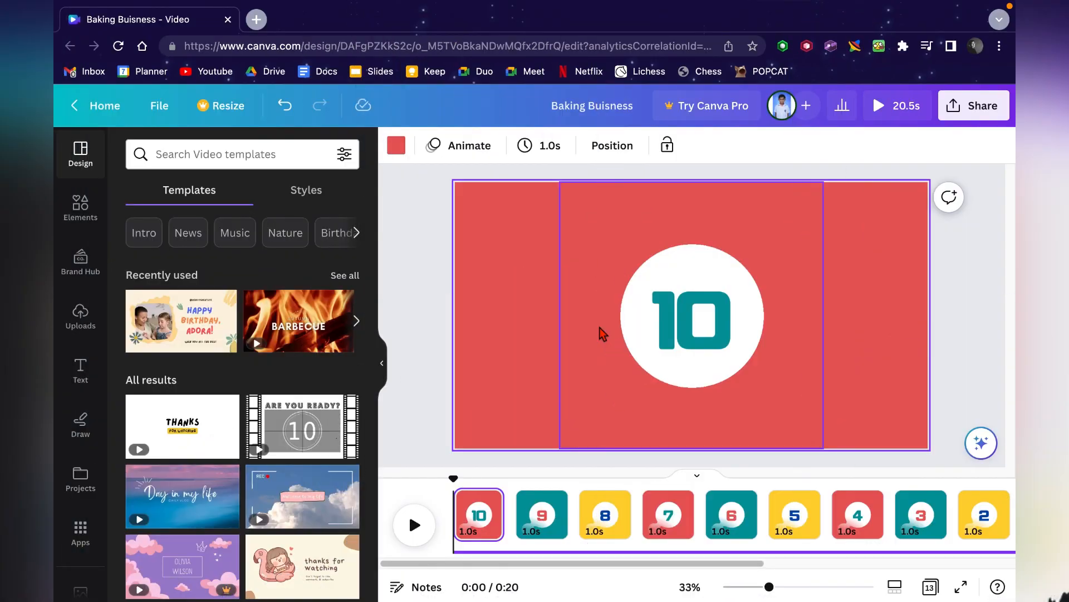
- Play the full video preview from the start and watch it through
key("XF86AudioRaiseVolume")
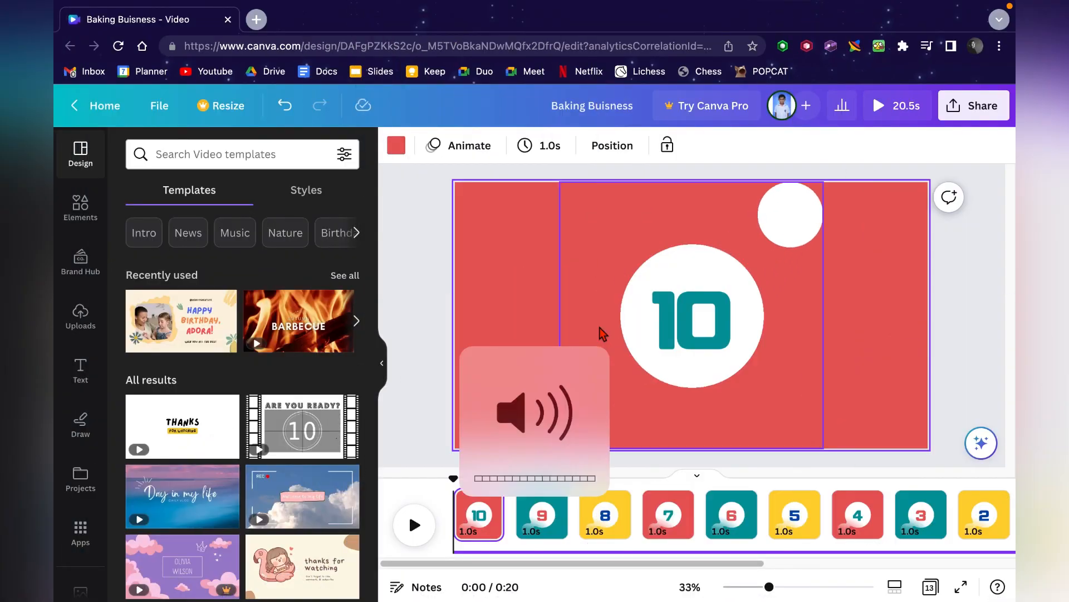
left_click(894, 106)
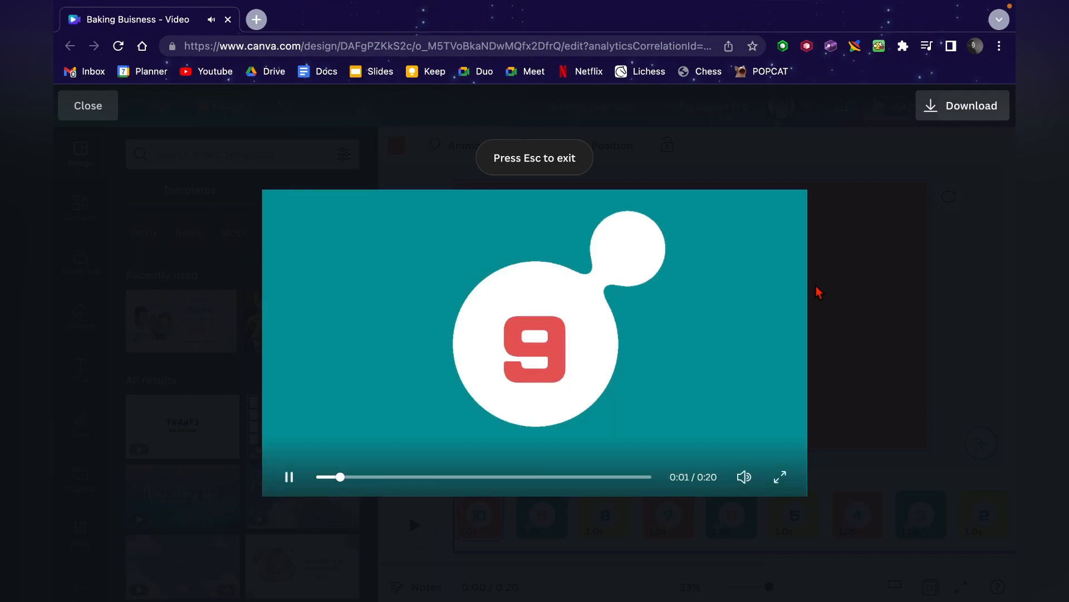
key("XF86AudioRaiseVolume")
key("XF86AudioLowerVolume")
key("XF86AudioLowerVolume")
key("XF86AudioLowerVolume")
key("XF86AudioLowerVolume")
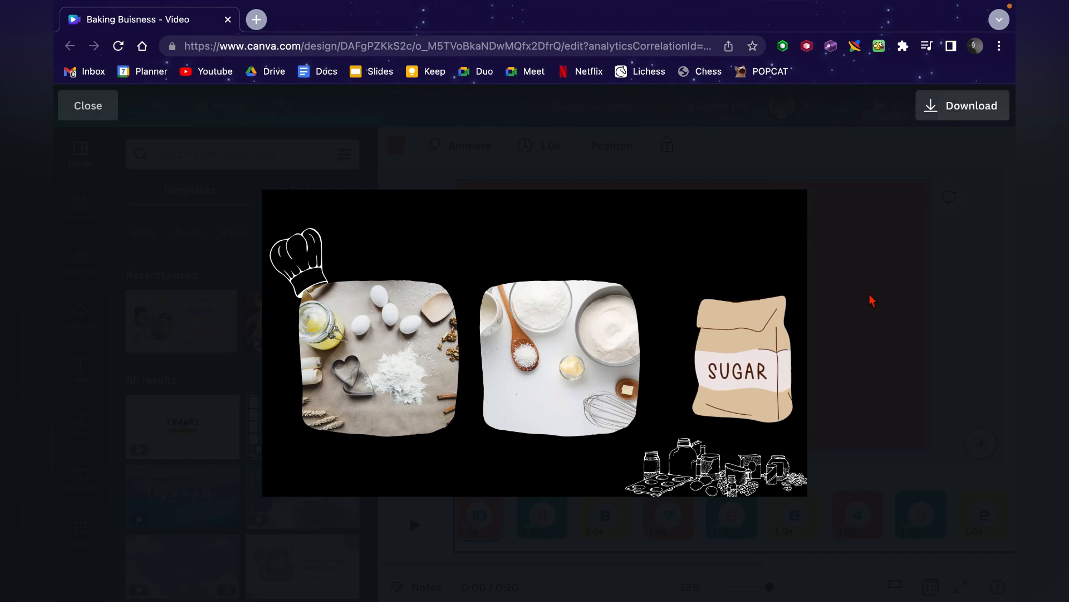
left_click(872, 318)
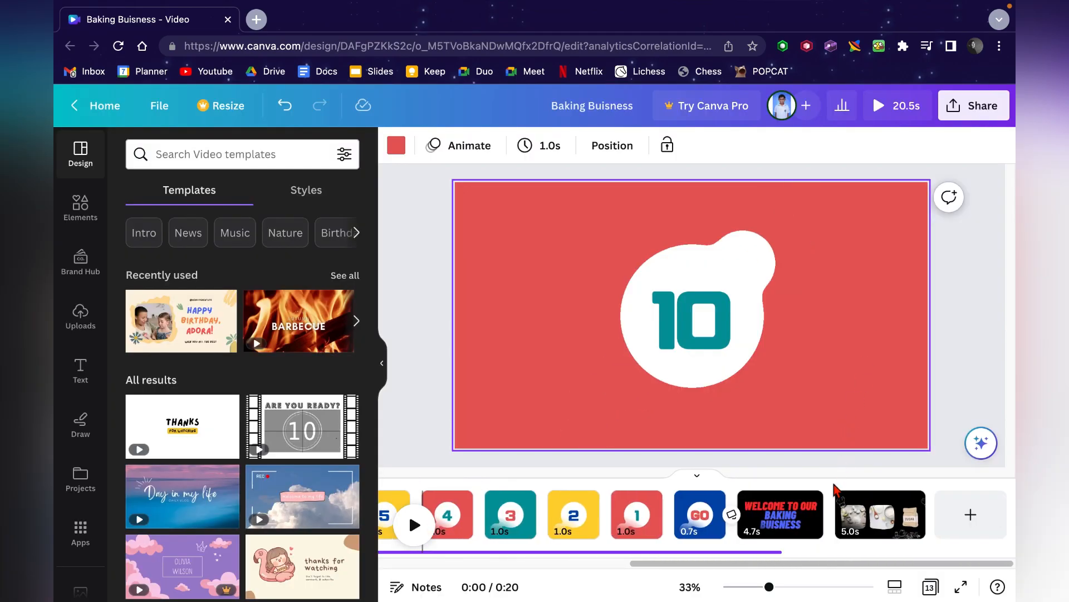
- Extend the background audio track so it runs to the end of the final page
left_click(798, 549)
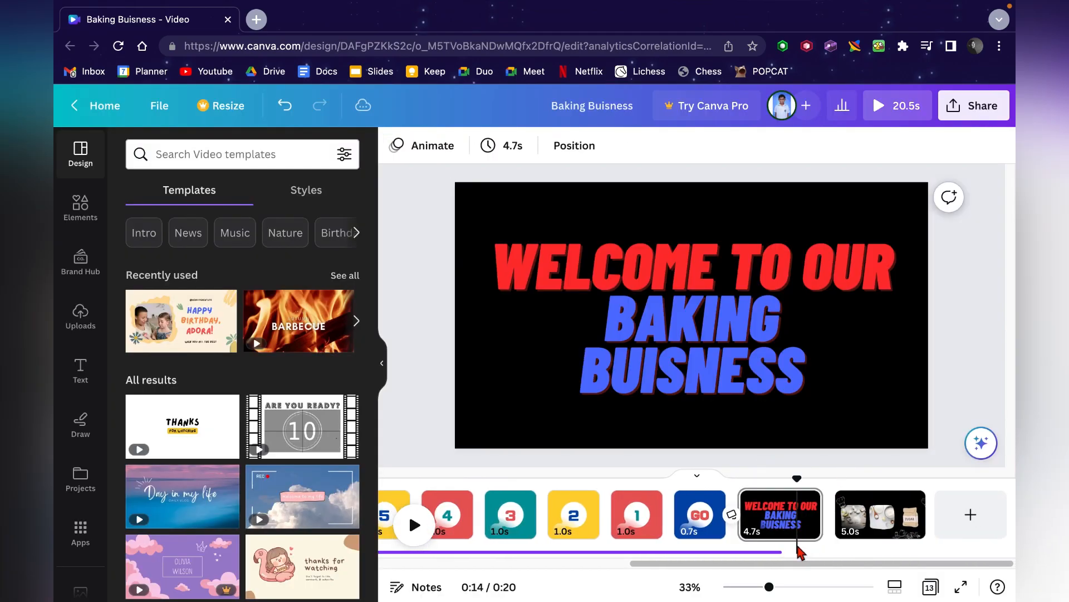
left_click(772, 554)
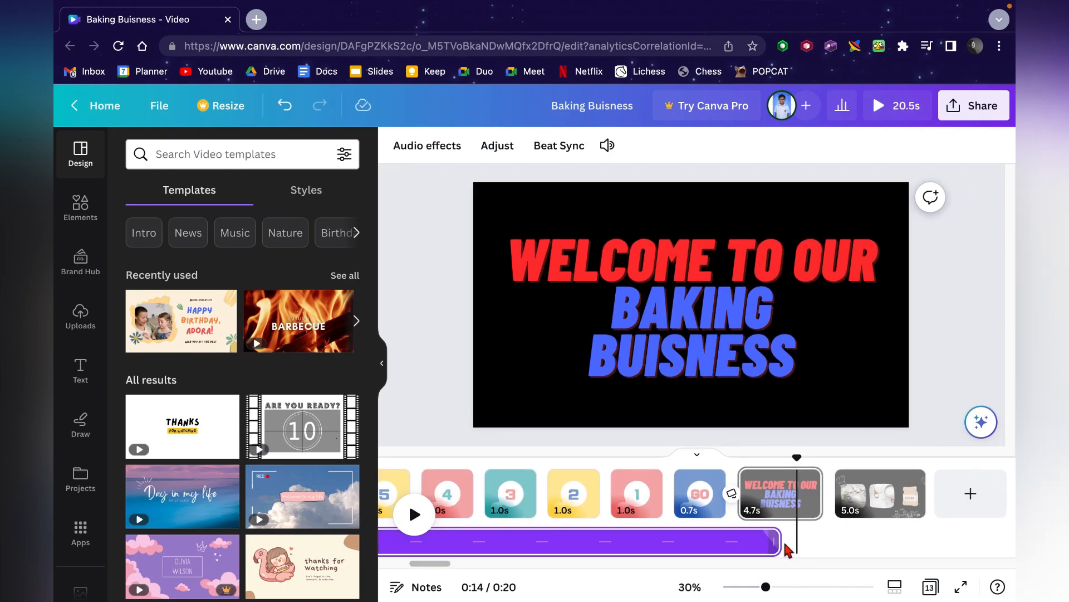
left_click_drag(777, 542, 914, 540)
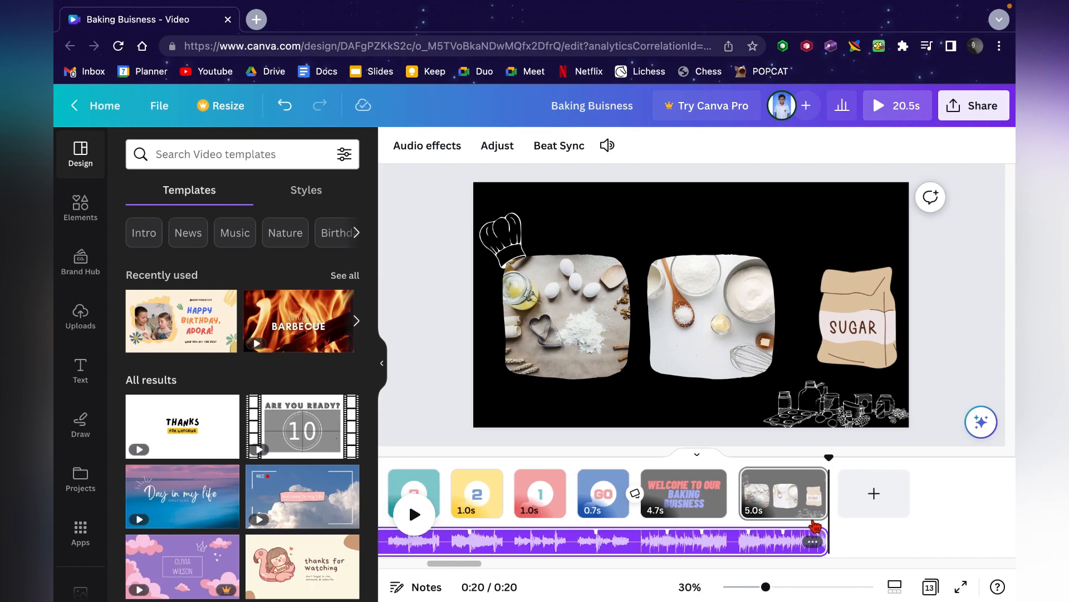
- Apply the Stomp animation to the sugar bag illustration on the final page
left_click(777, 482)
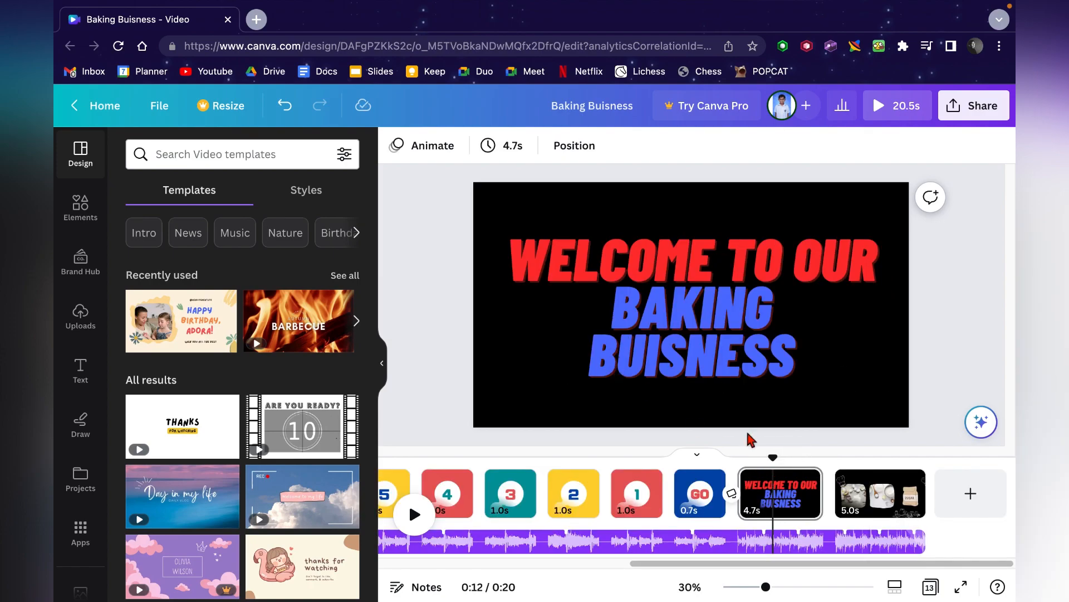
left_click(873, 504)
left_click(830, 316)
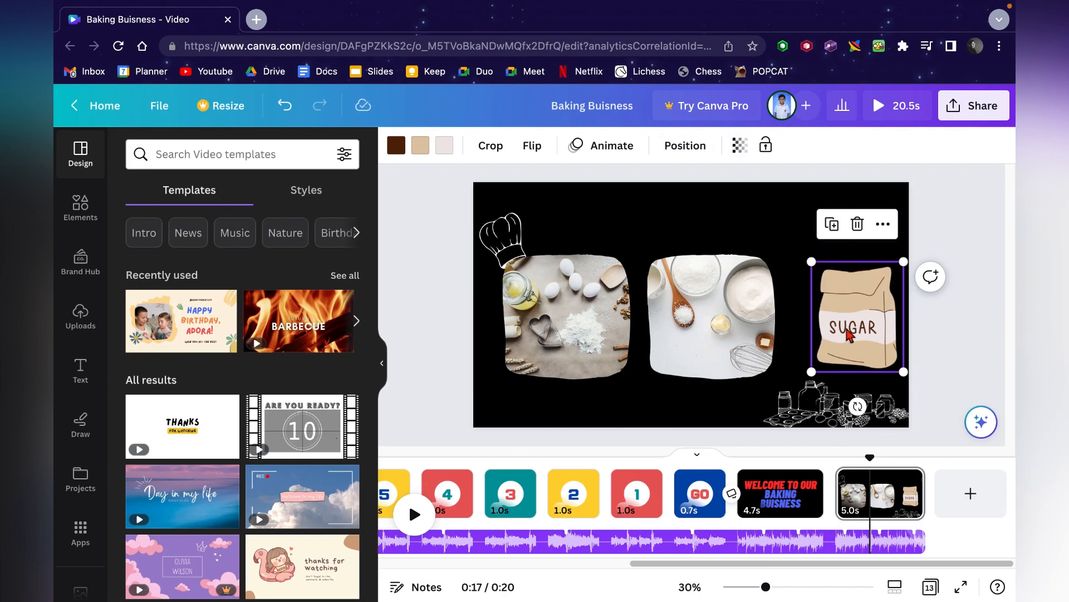
left_click(604, 148)
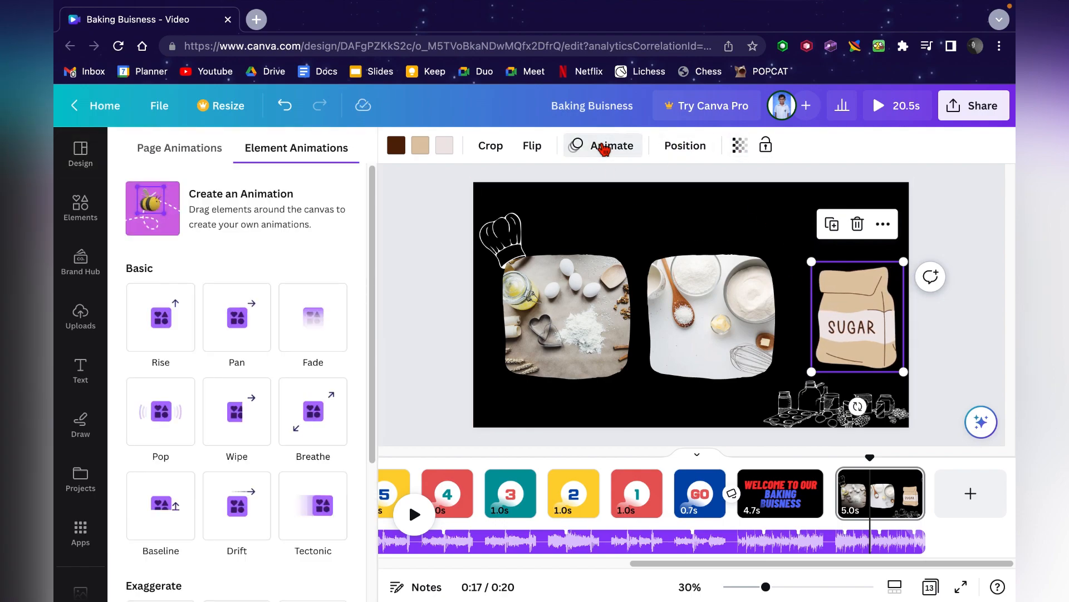
scroll(264, 350, "down", 4)
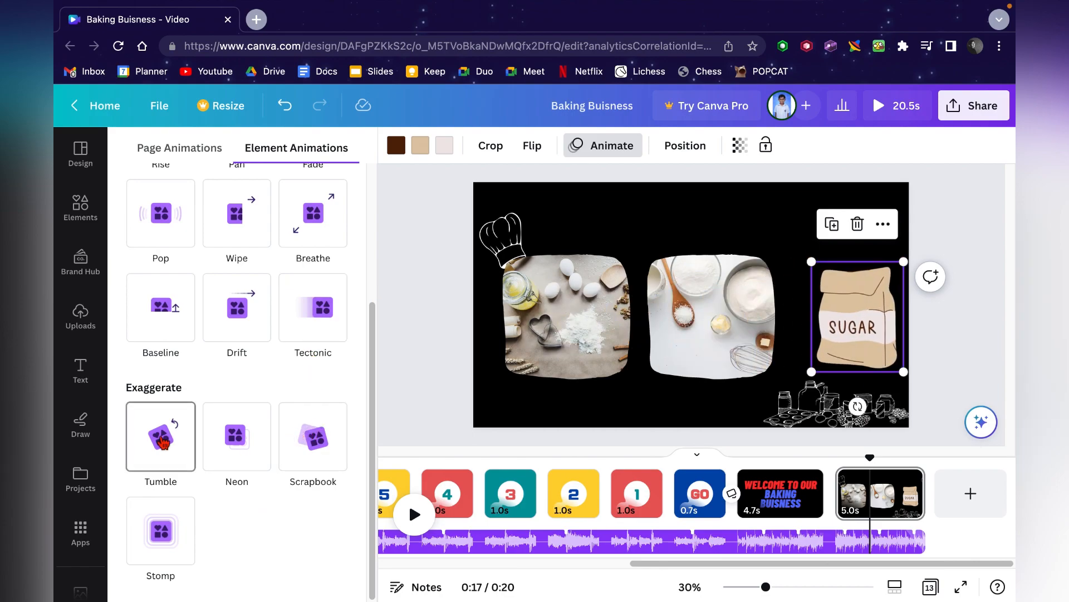
left_click(158, 539)
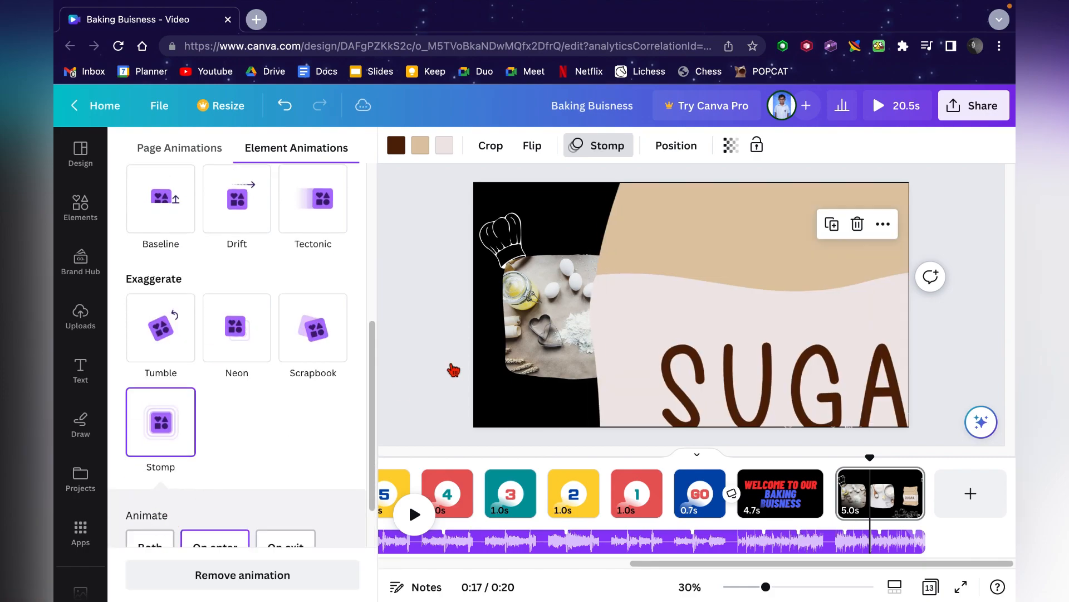
- Try a custom Create an Animation motion path on the middle photo, then delete the path
left_click(735, 296)
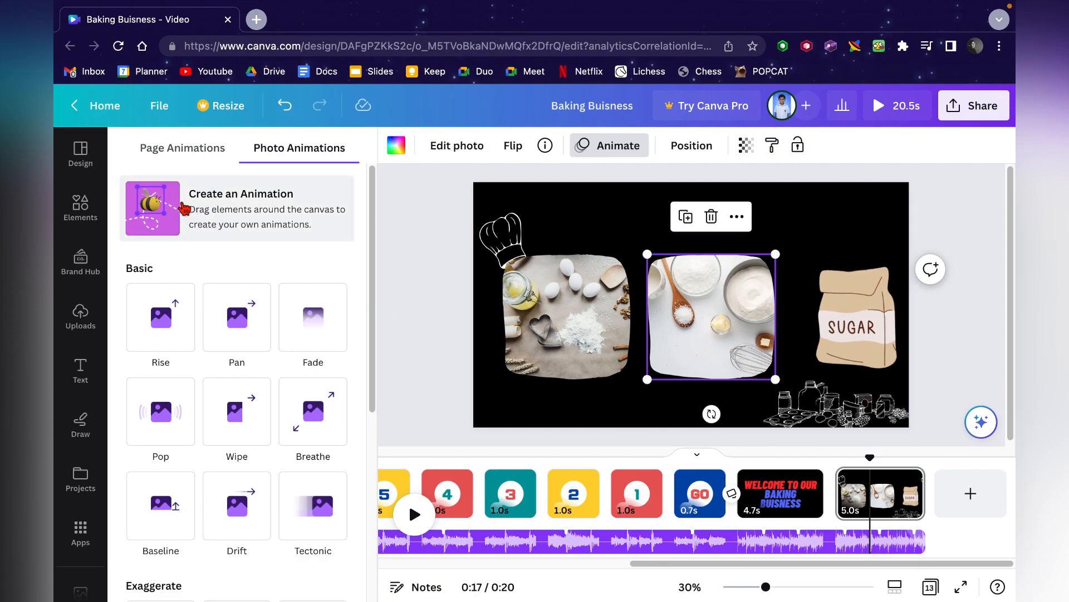
left_click(158, 191)
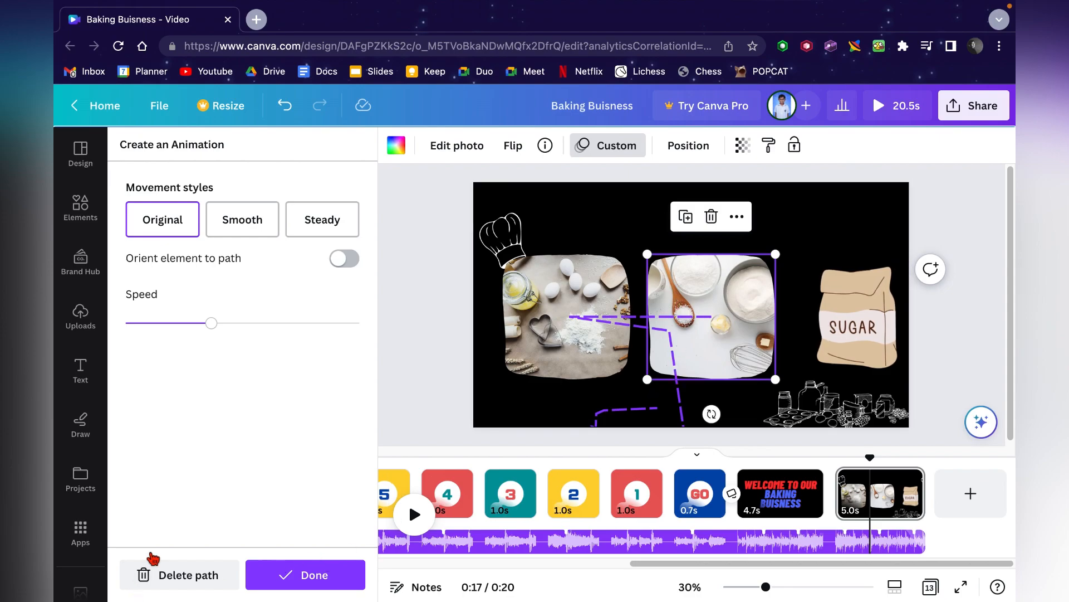
left_click(157, 576)
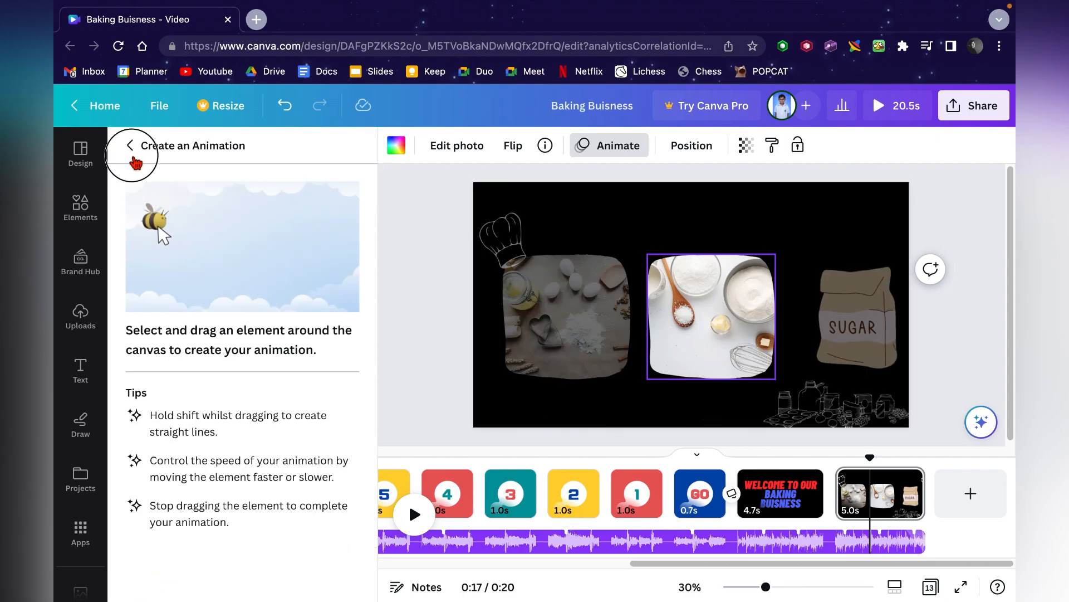
left_click(133, 156)
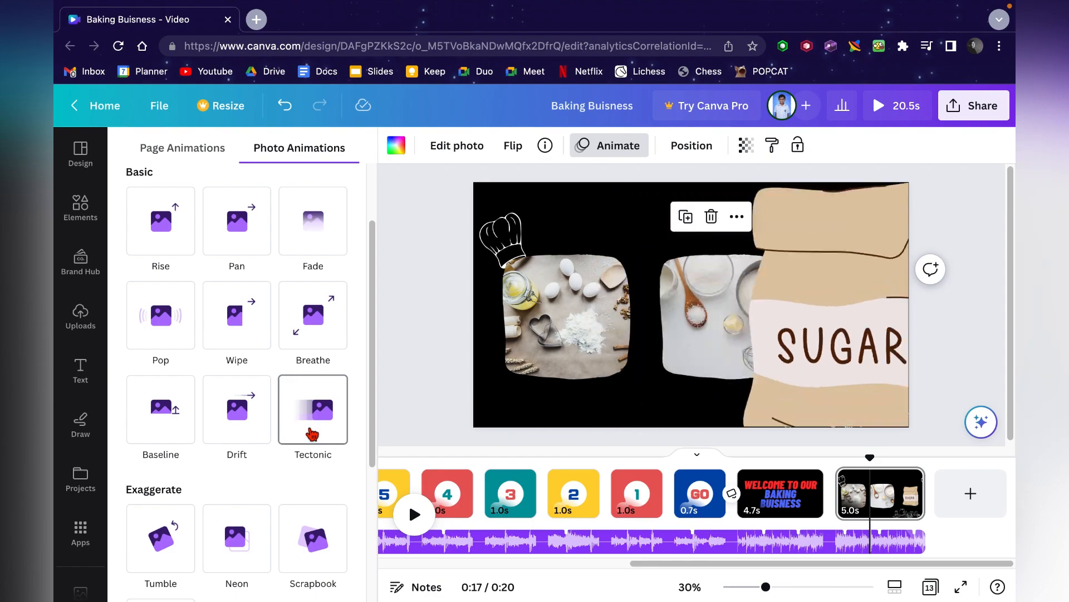
- Apply the Neon photo animation to the middle photo on the final page
scroll(262, 535, "down", 1)
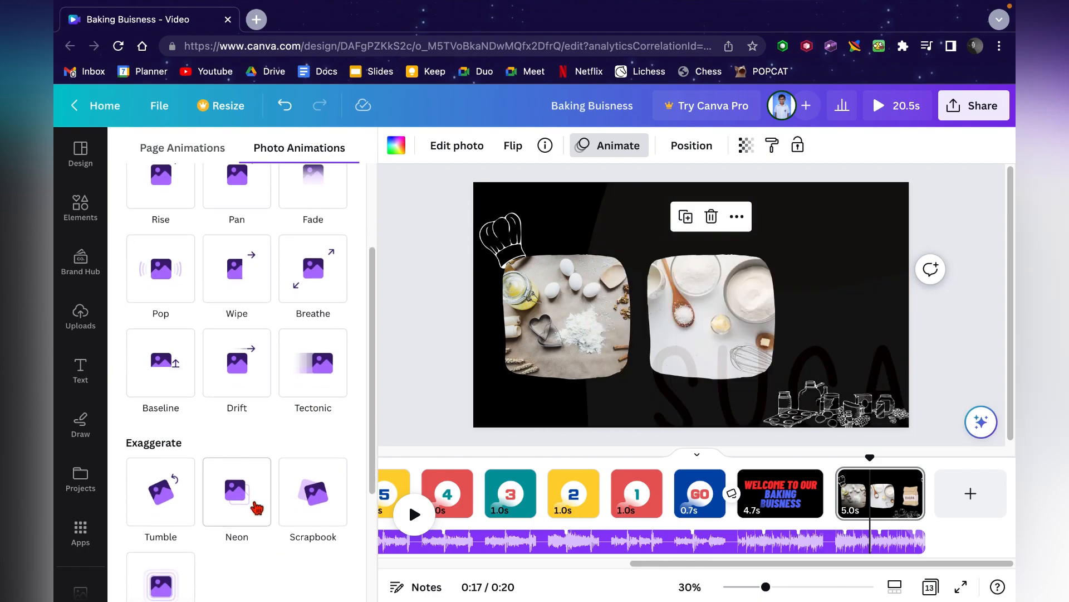
left_click(256, 507)
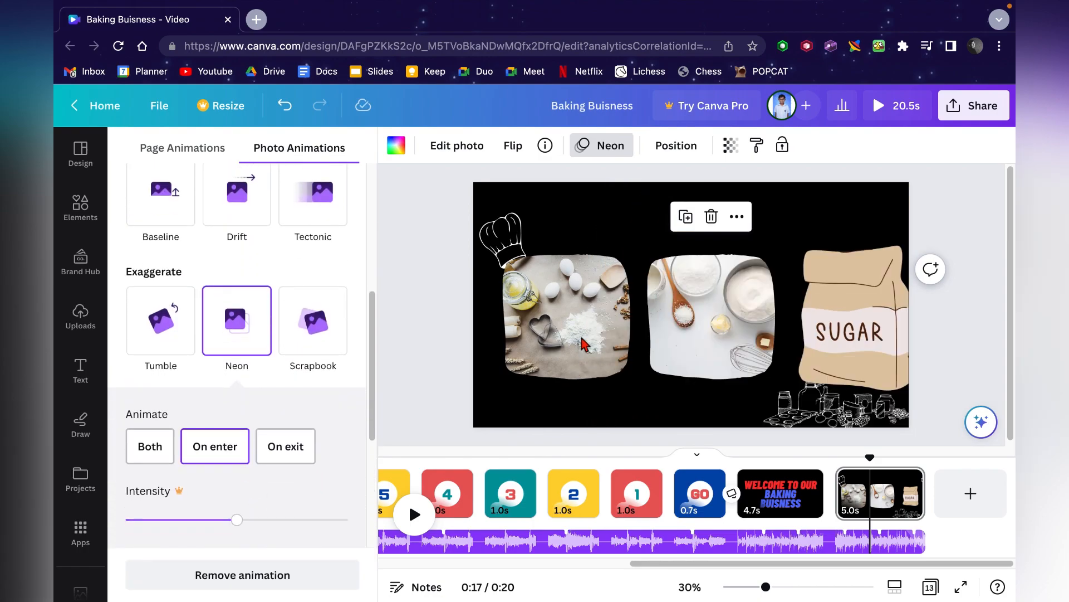
left_click(577, 342)
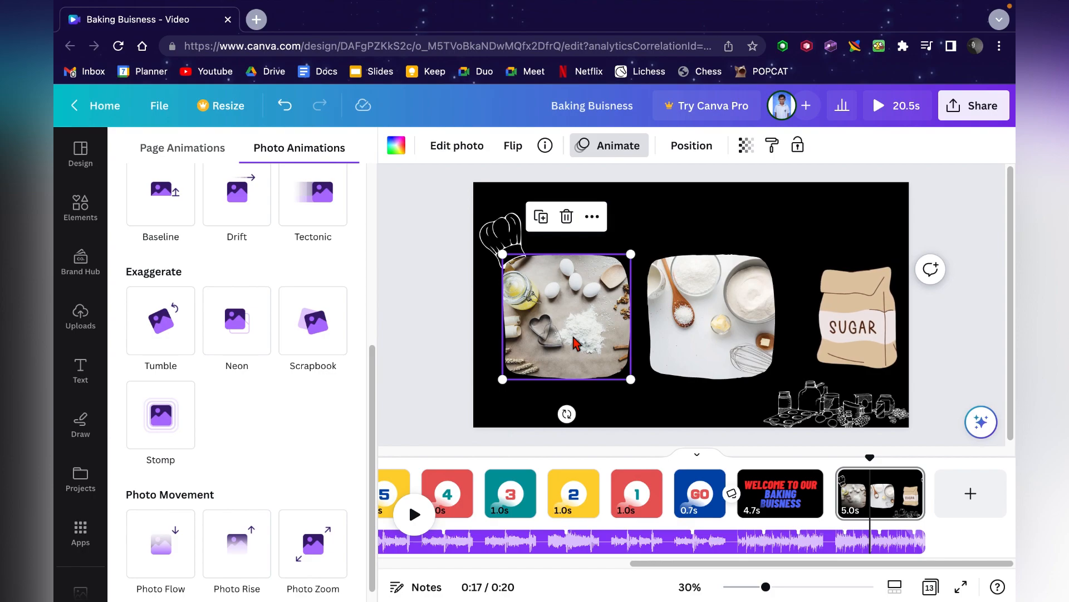
- Add a Color Wipe transition between the welcome page and the final page, wiping toward the lower right
mouse_move(831, 511)
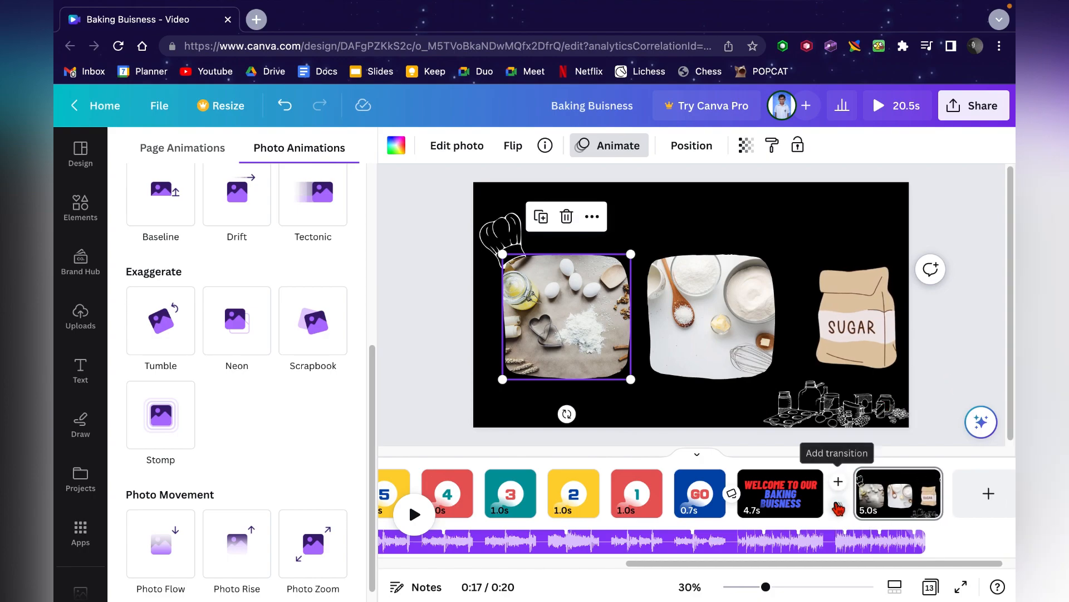
left_click(838, 508)
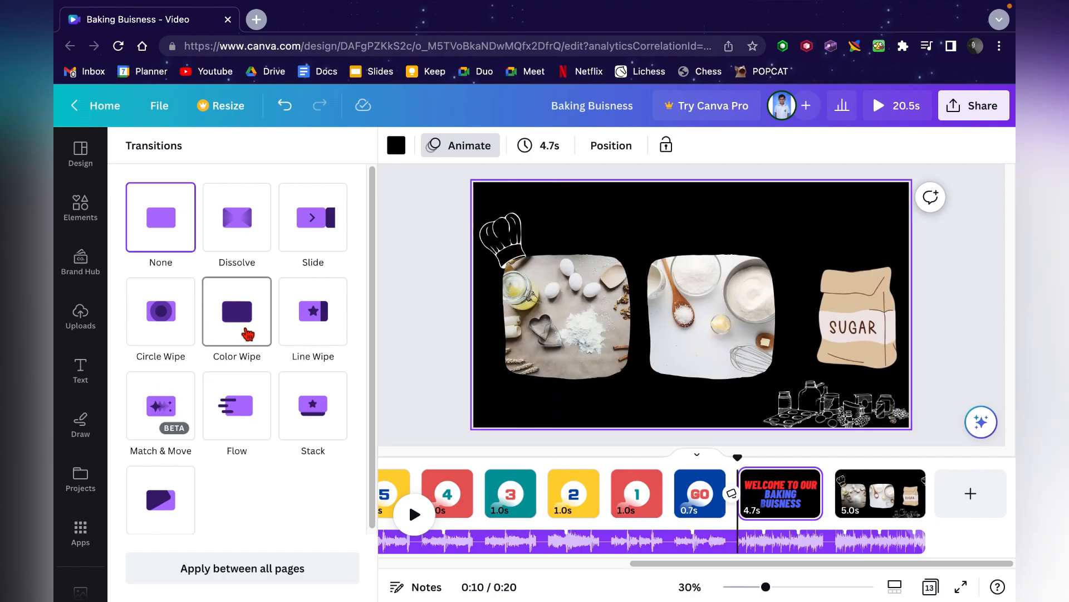
left_click(247, 334)
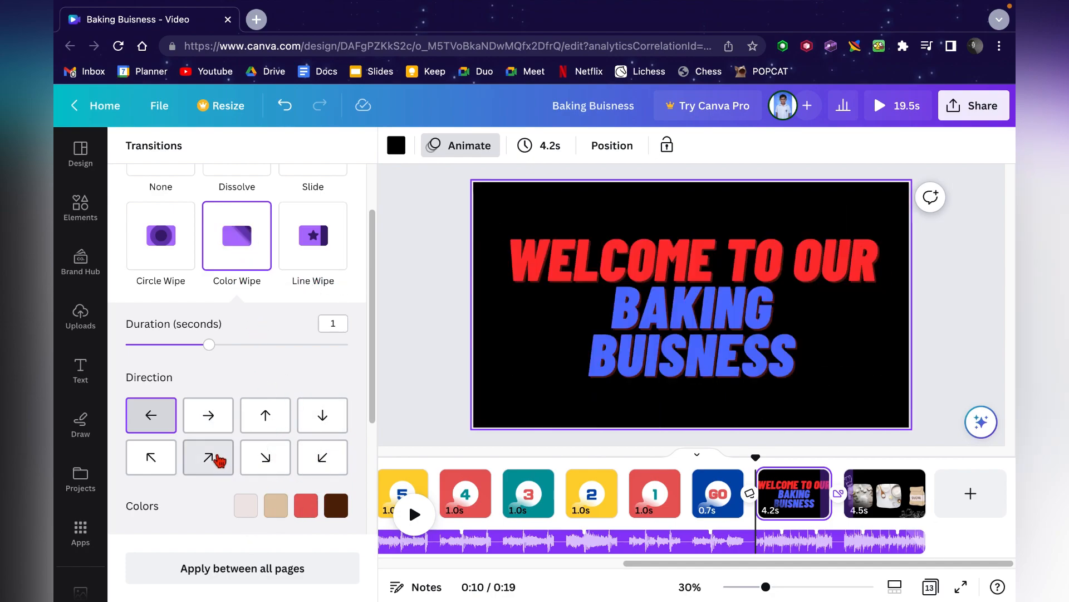
left_click(217, 460)
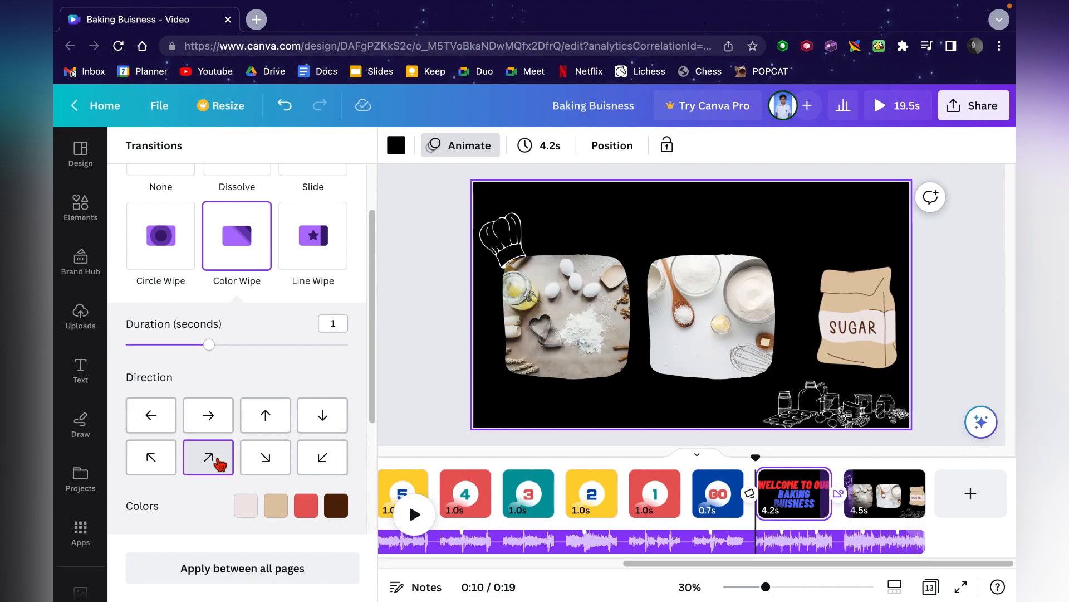
left_click(285, 463)
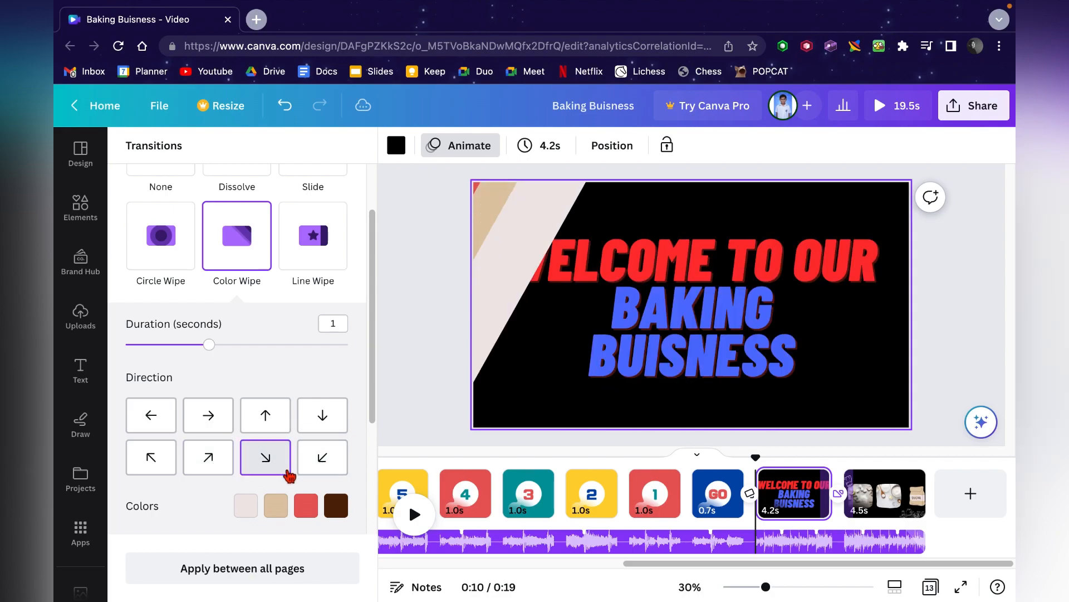
- Set the first two transition colors to white and mint green
left_click(246, 507)
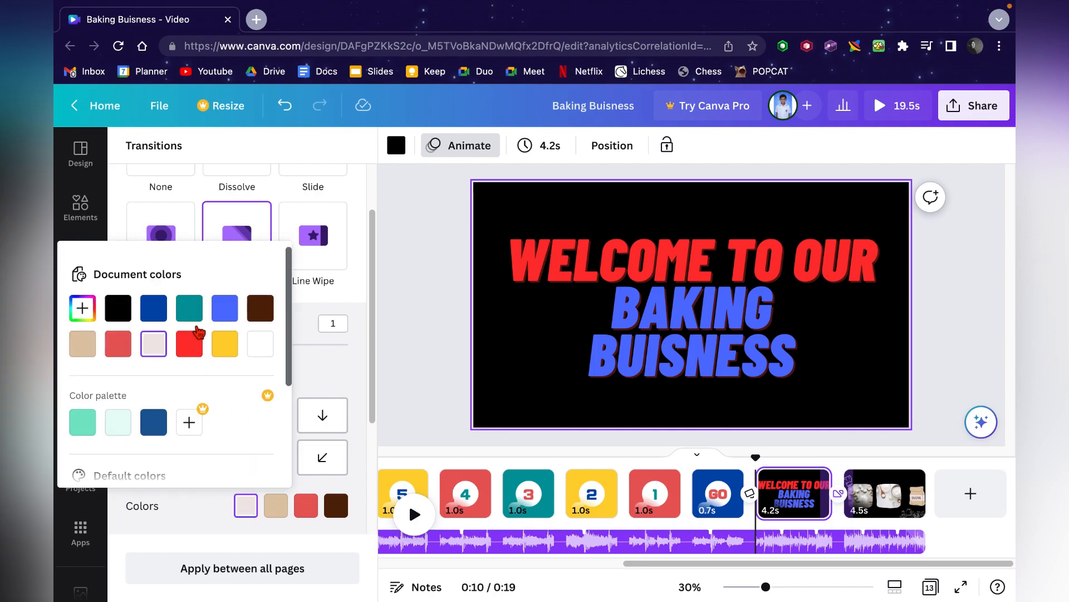
left_click(271, 510)
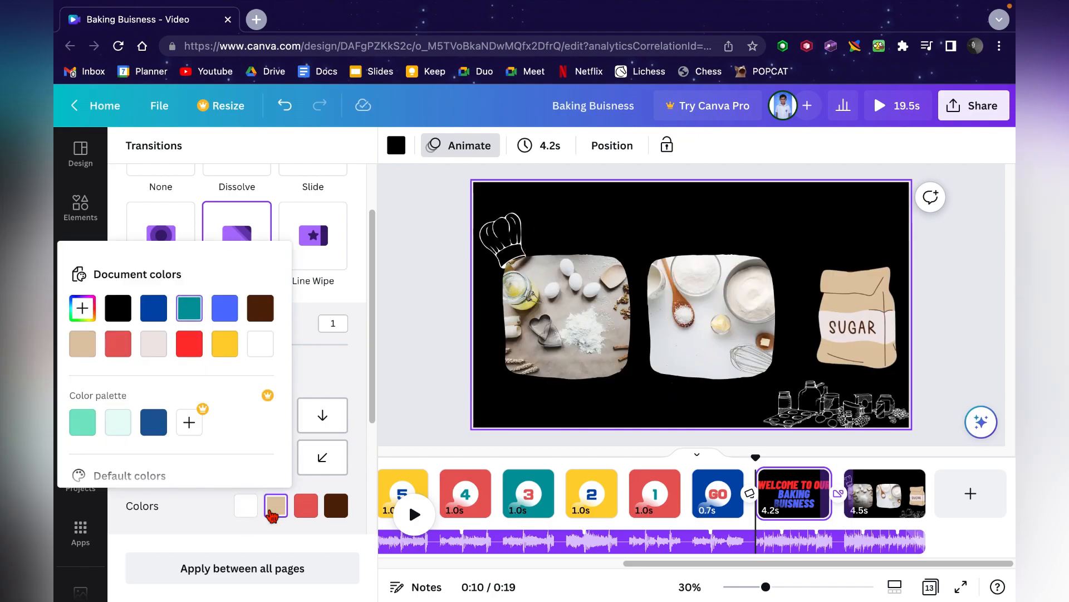
left_click(83, 422)
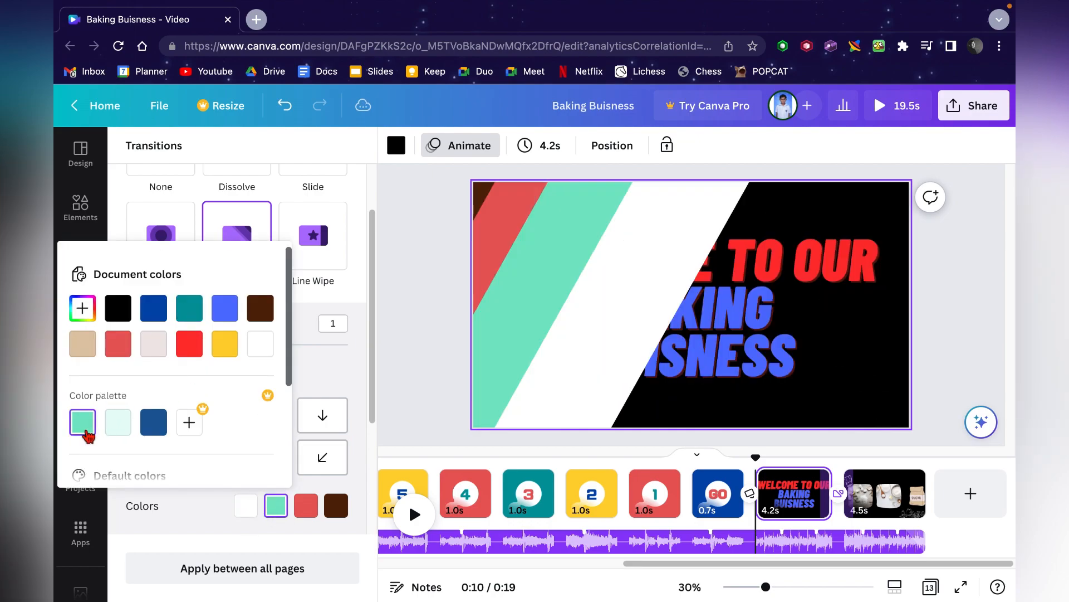
- Set the third and fourth transition colors to blue and black
left_click(306, 505)
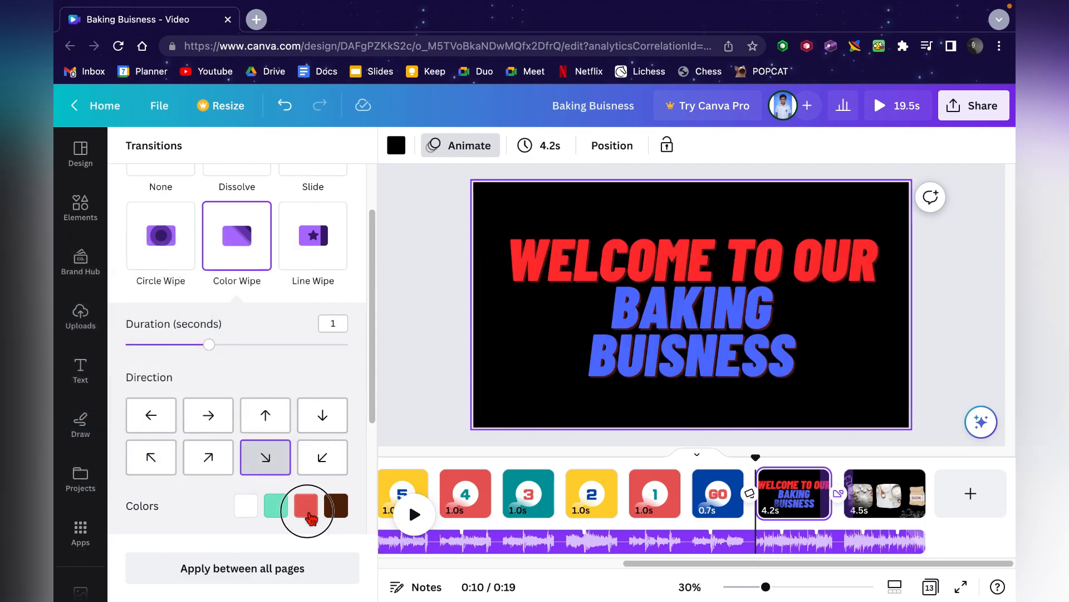
scroll(249, 412, "down", 2)
scroll(249, 412, "down", 2)
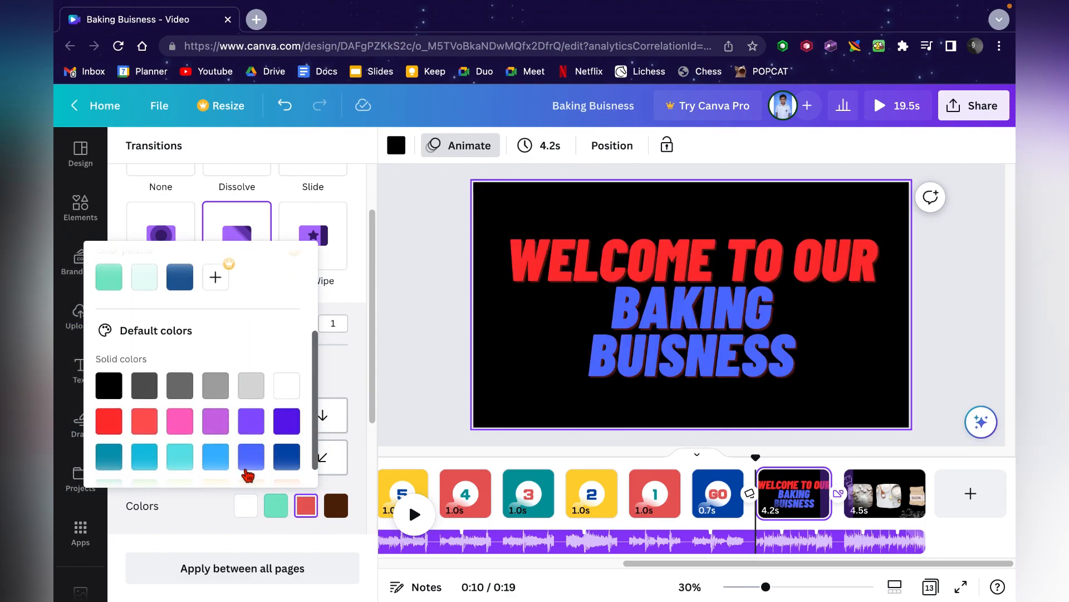
left_click(249, 467)
left_click(341, 506)
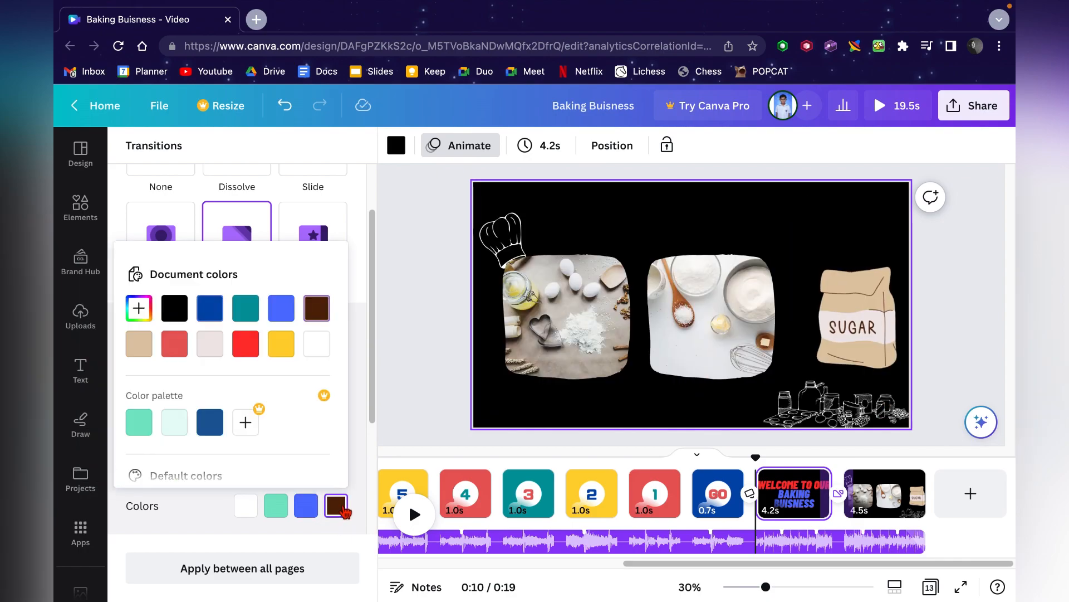
scroll(237, 334, "down", 2)
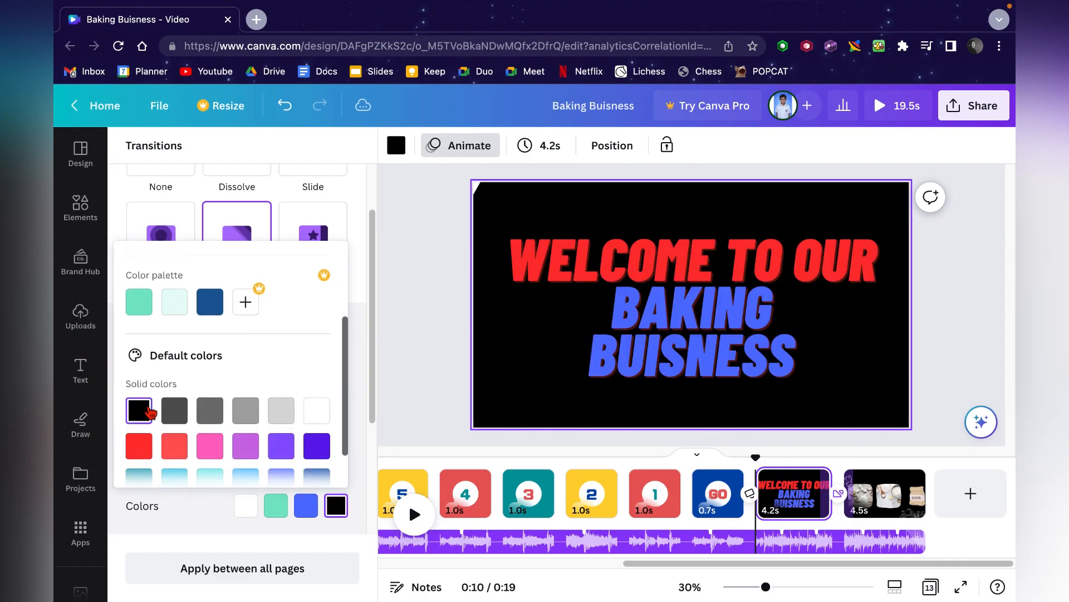
left_click(363, 327)
- Apply this Color Wipe transition between all pages
scroll(323, 509, "down", 1)
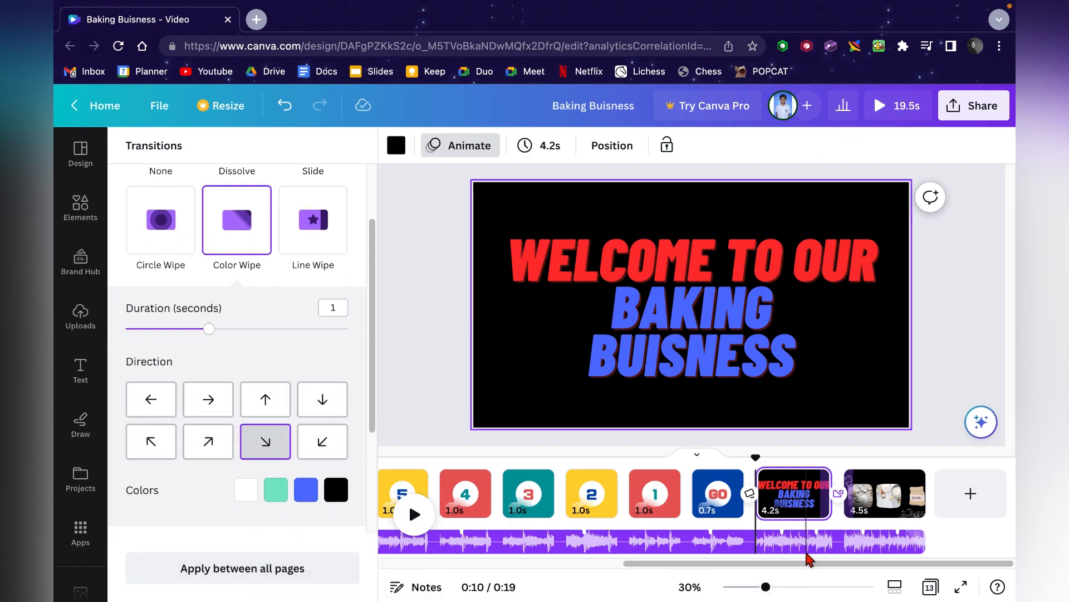
left_click(321, 578)
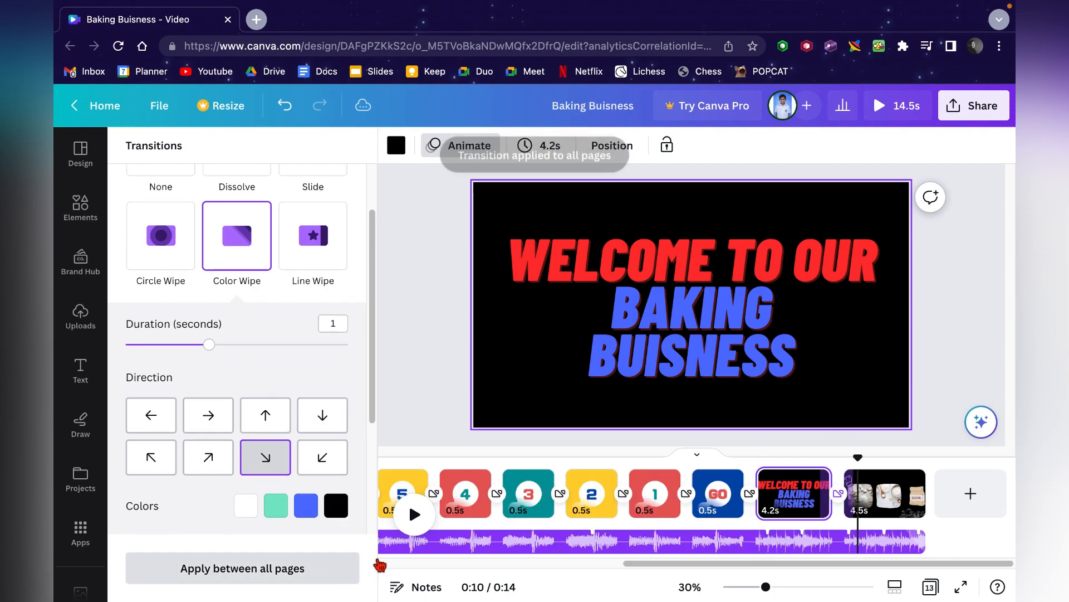
- Delete the countdown page showing 1
left_click(675, 503)
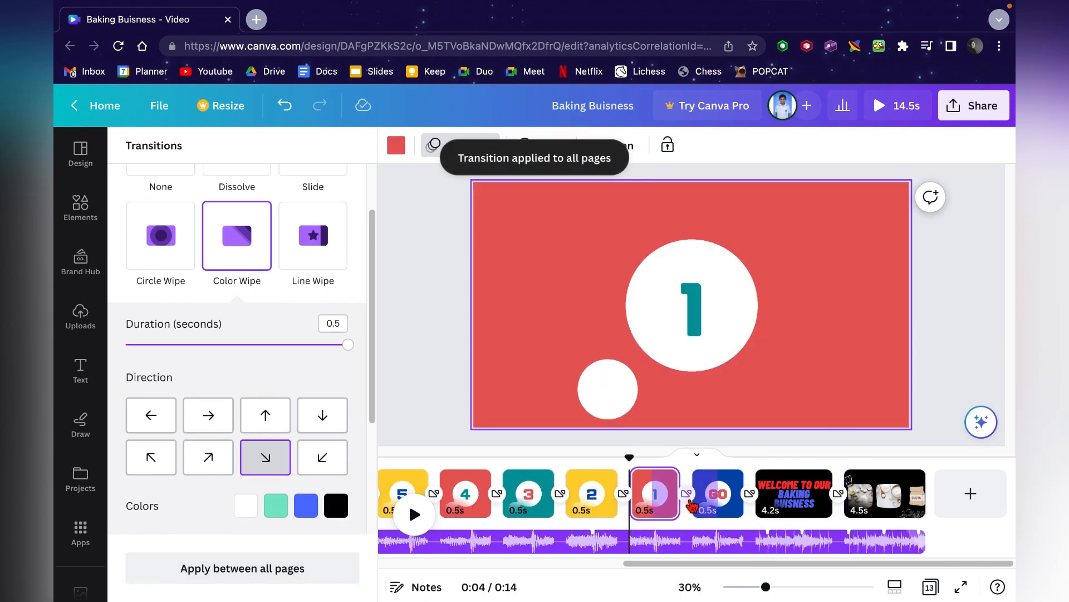
key("Delete")
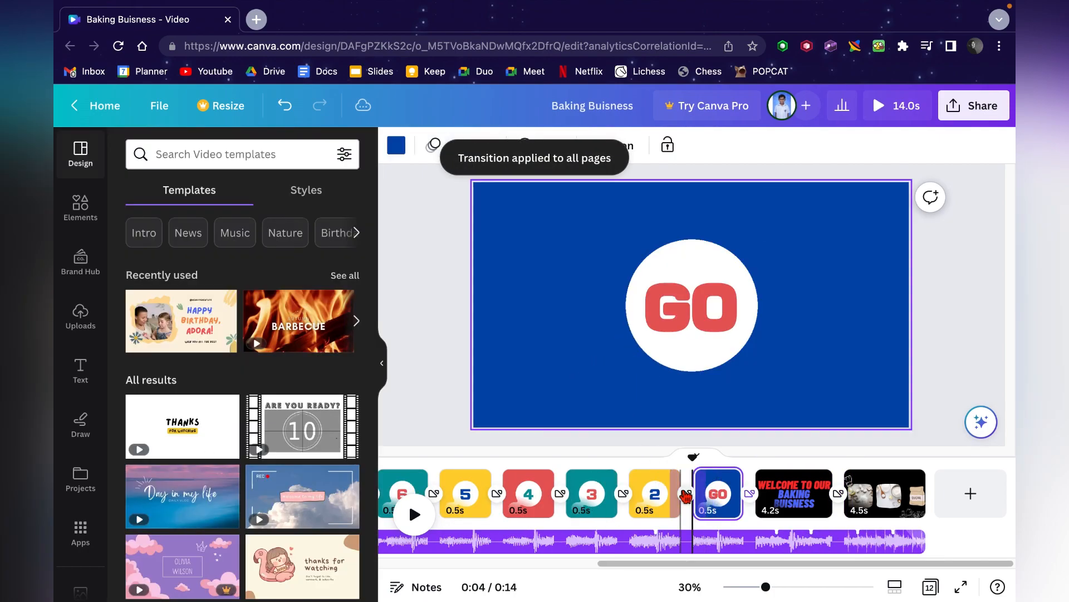
- Undo the deletion of the countdown page and play back the video to review it
left_click(284, 107)
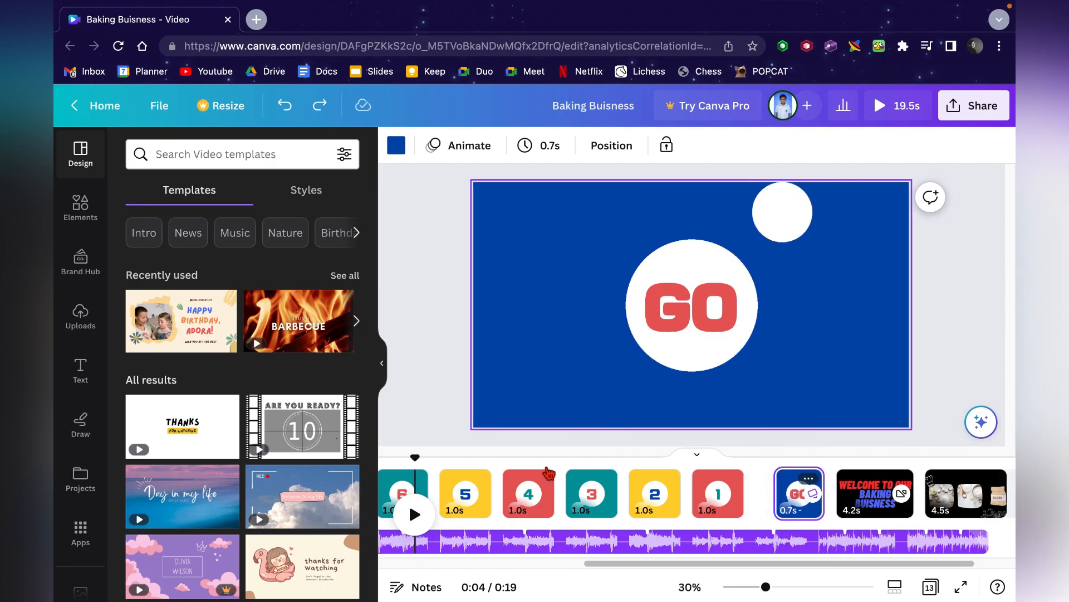
left_click(412, 515)
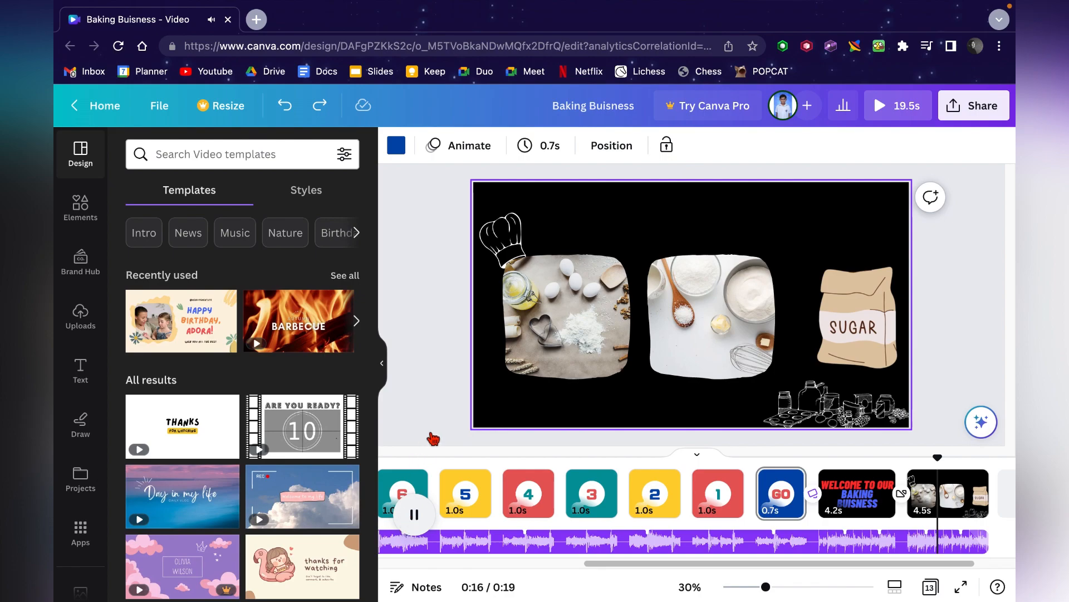
key("space")
scroll(886, 538, "right", 1)
scroll(844, 515, "left", 2)
scroll(846, 513, "left", 3)
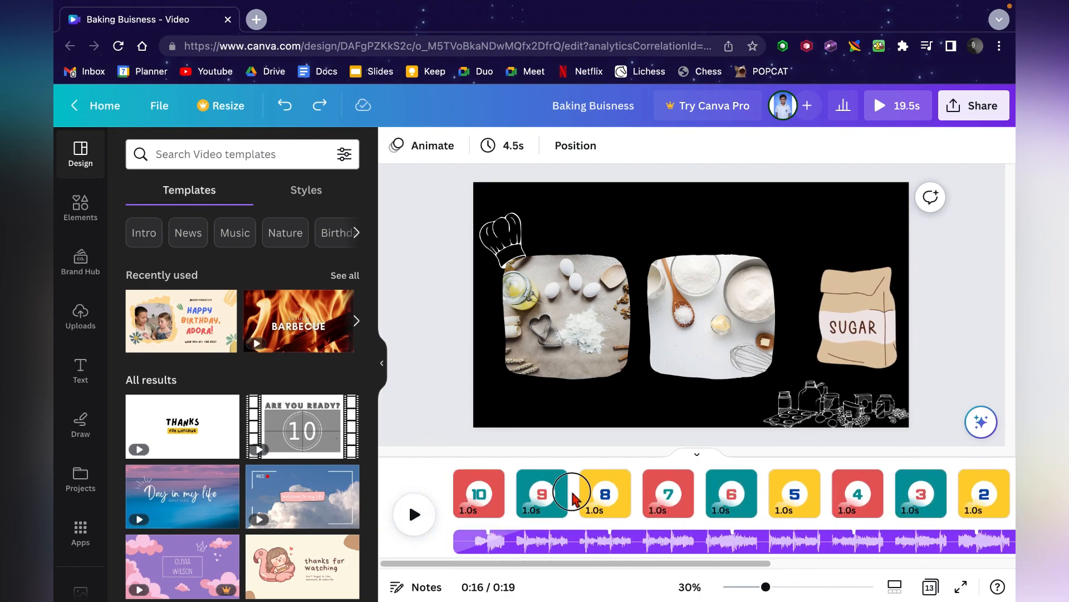
- Add a Dissolve transition between the 9 and 8 countdown pages and preview it
left_click(574, 493)
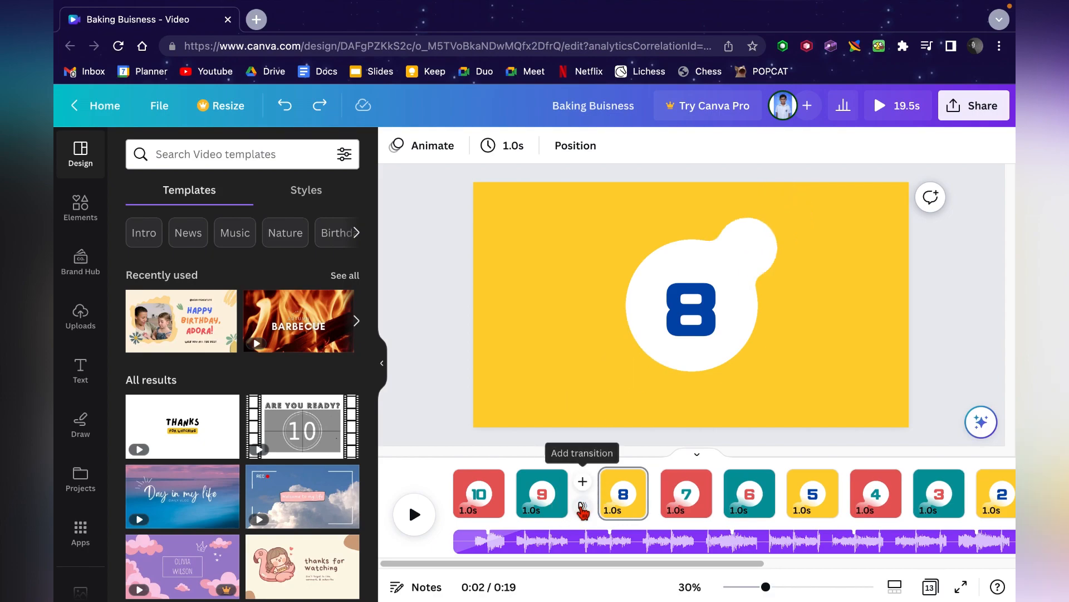
left_click(582, 508)
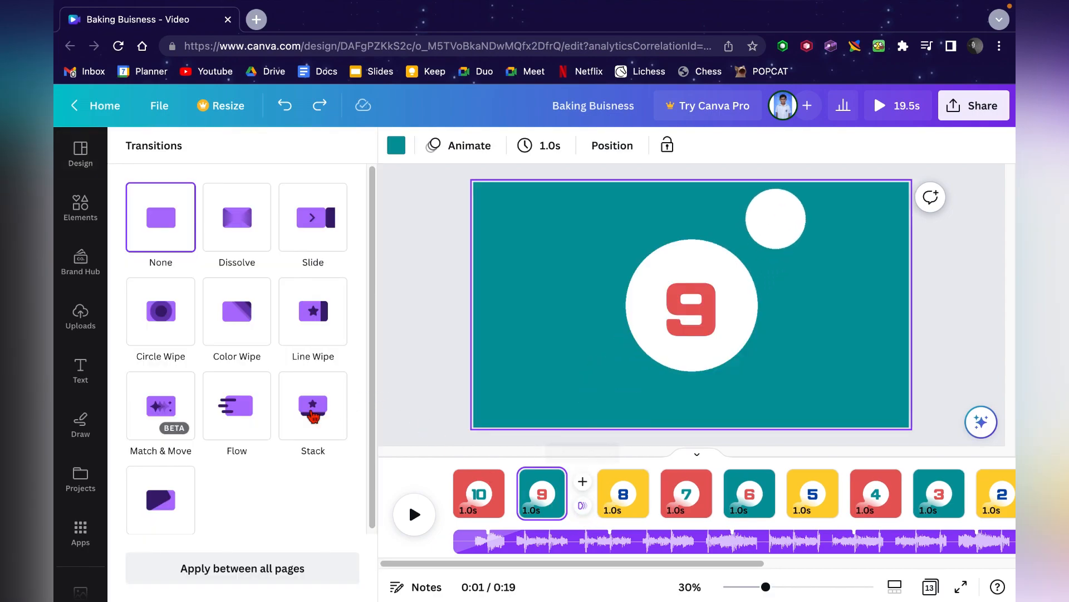
left_click(324, 231)
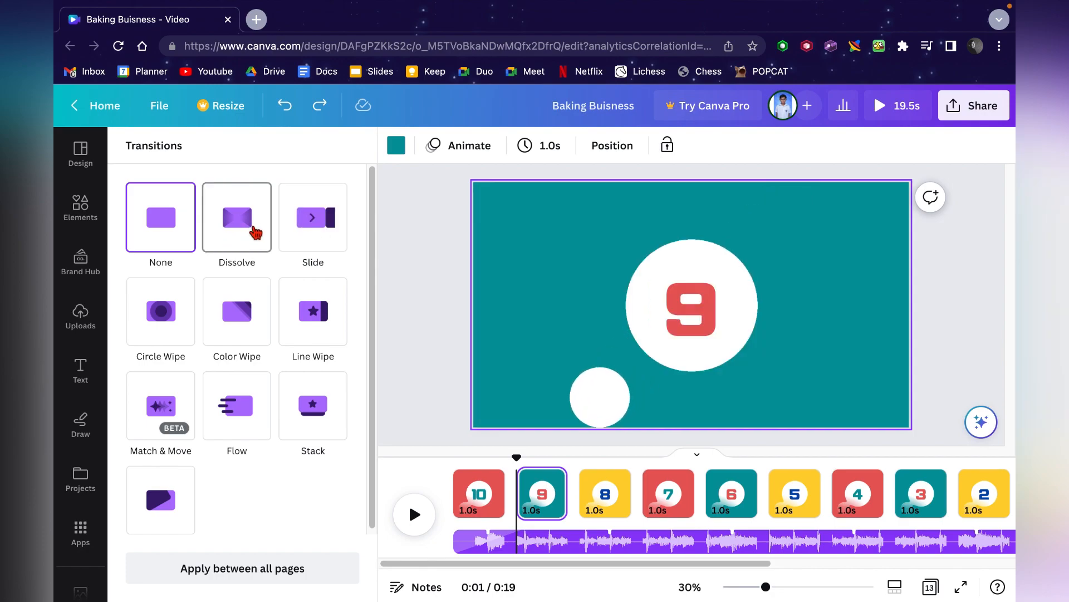
left_click(255, 232)
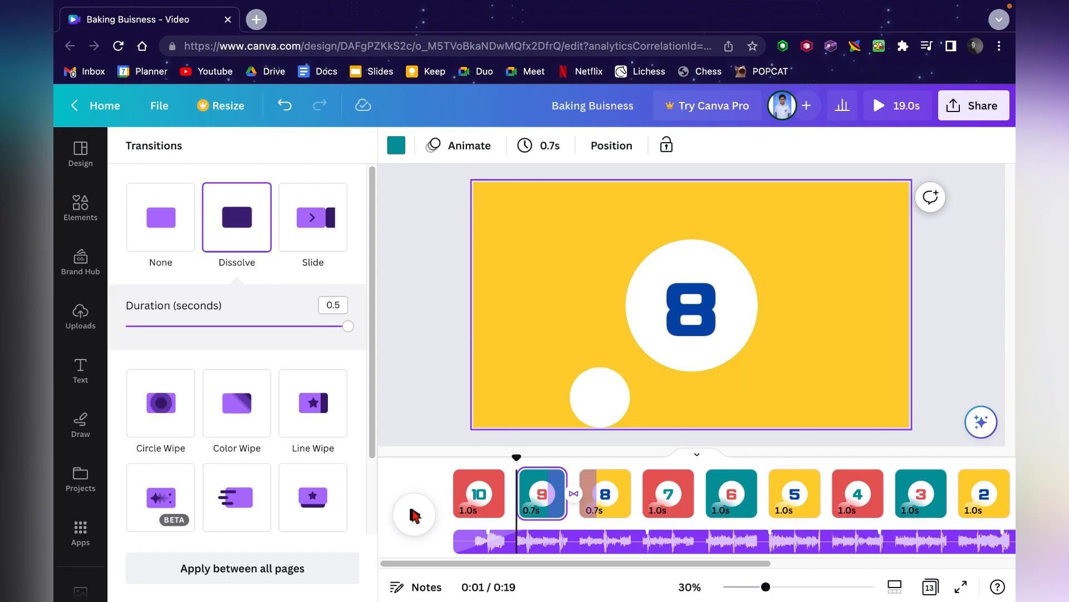
left_click(414, 515)
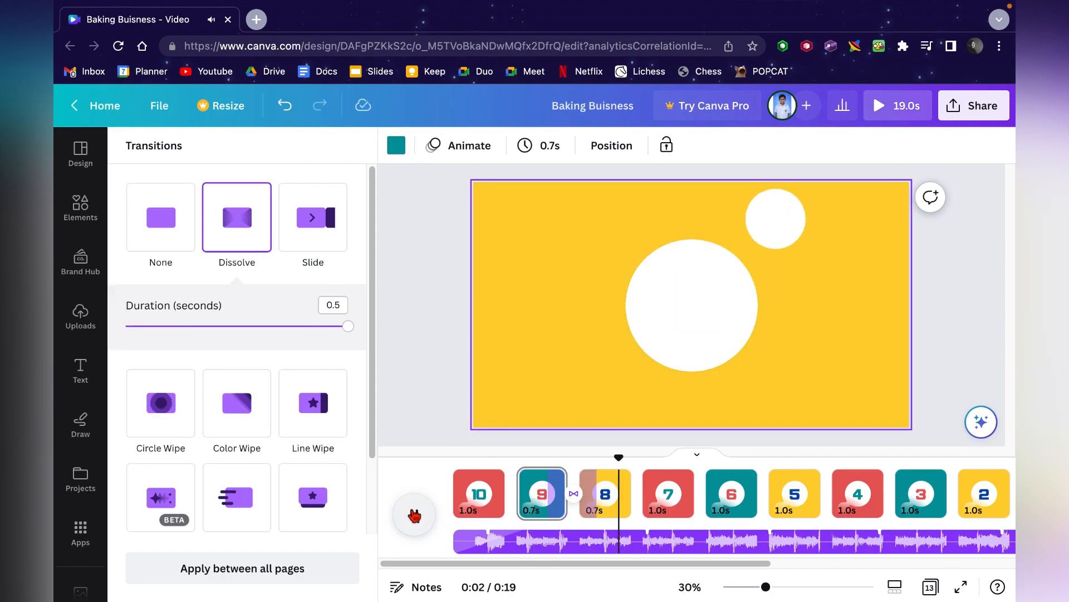
left_click(414, 515)
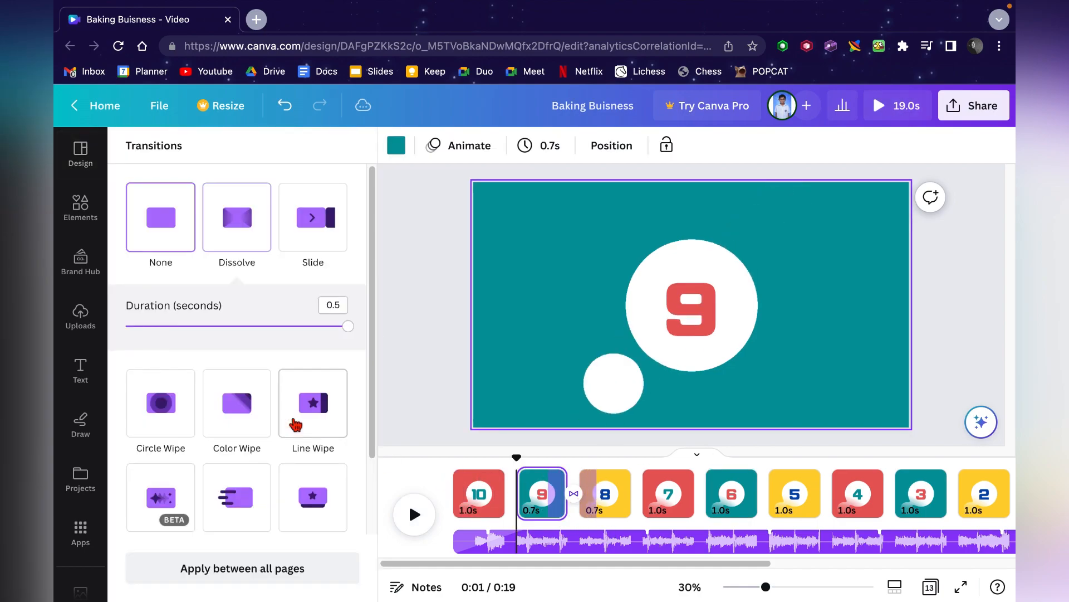
- Apply the Dissolve transition between all pages
left_click(295, 425)
scroll(295, 425, "down", 3)
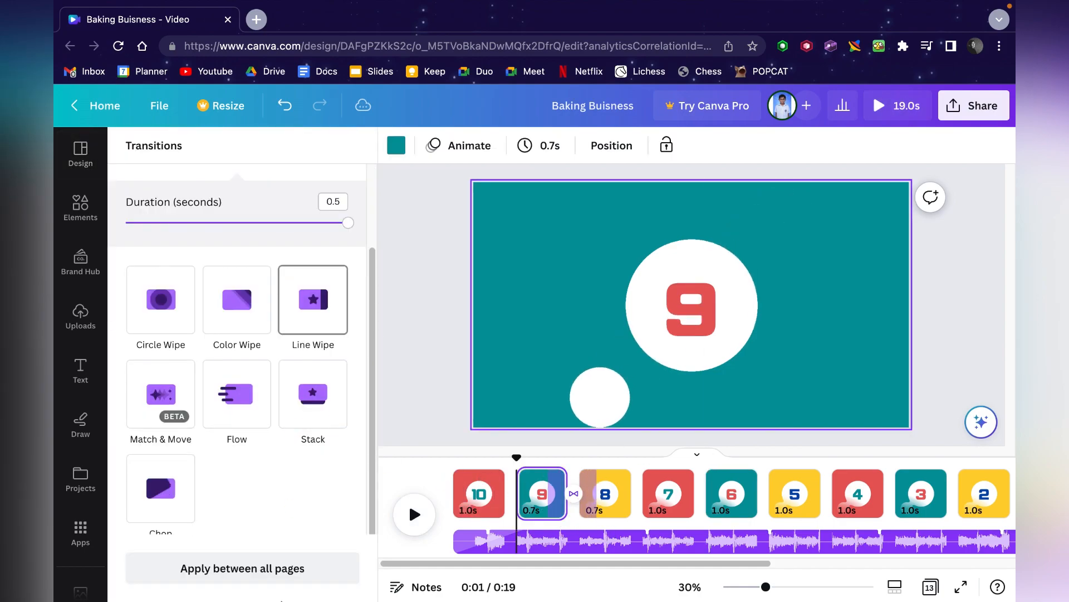
left_click(272, 577)
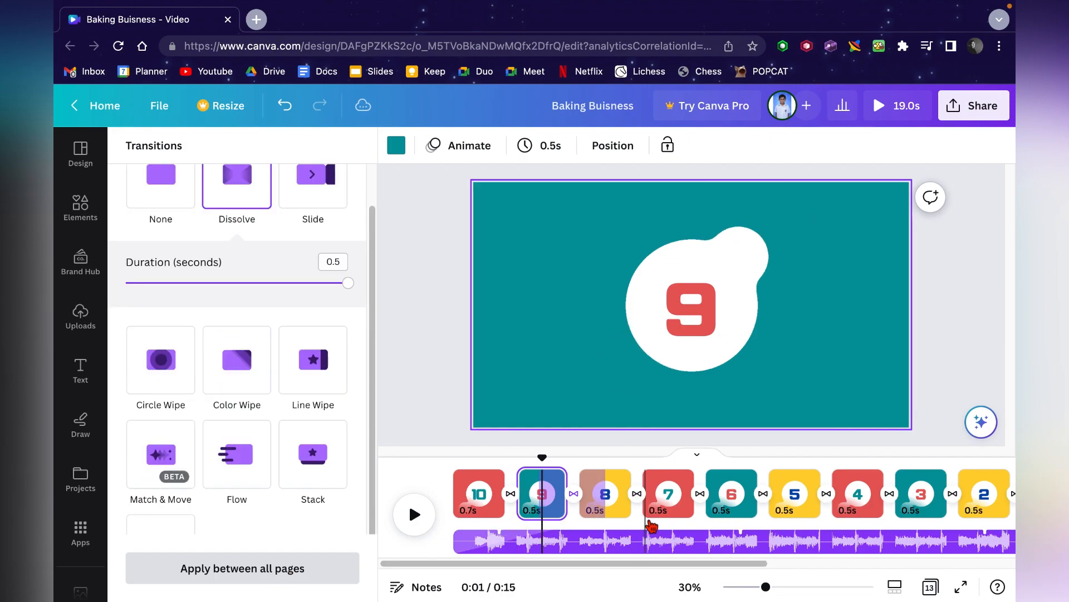
- Change the transition between the welcome page and the final photo page to Color Wipe
scroll(722, 495, "right", 7)
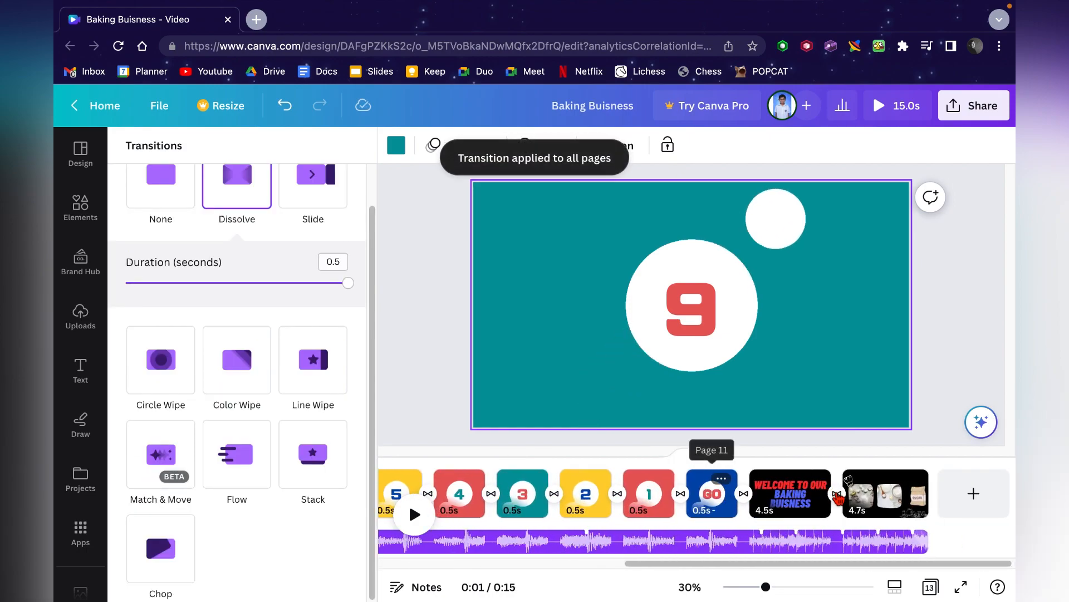
left_click(837, 497)
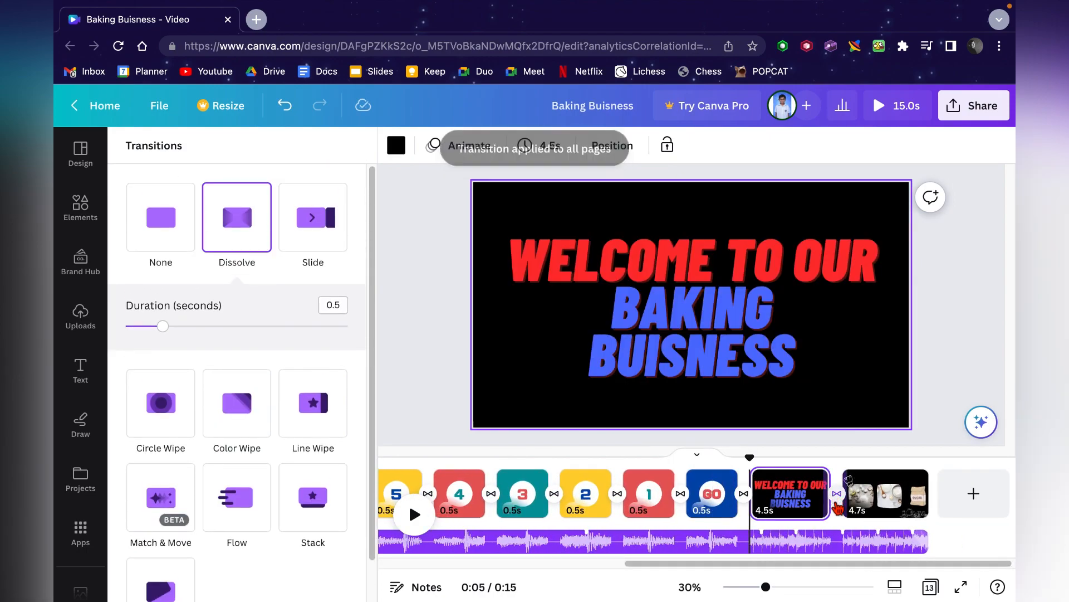
scroll(162, 531, "down", 1)
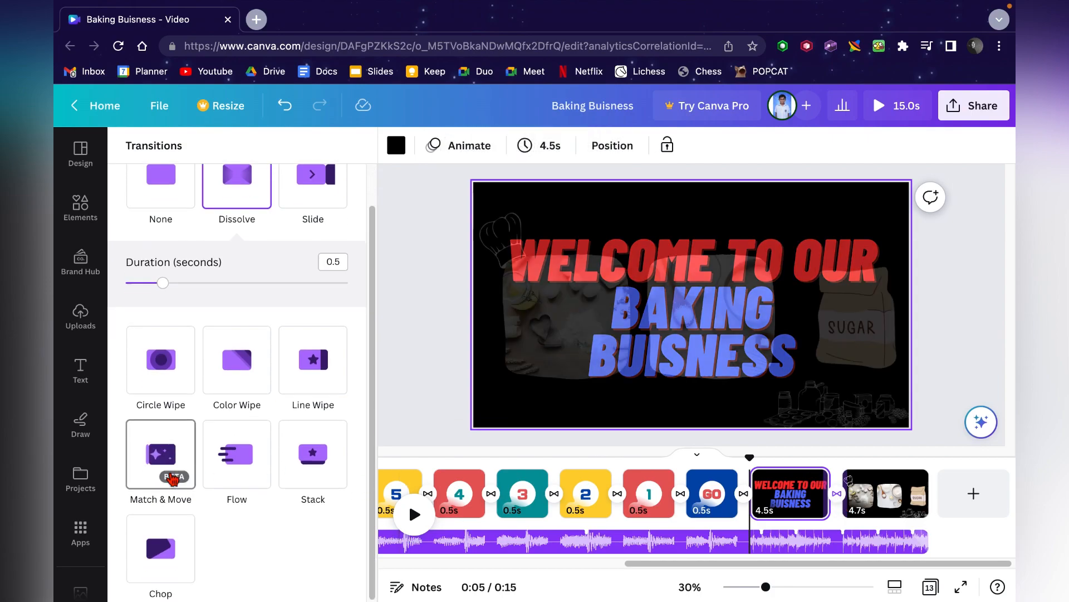
left_click(248, 370)
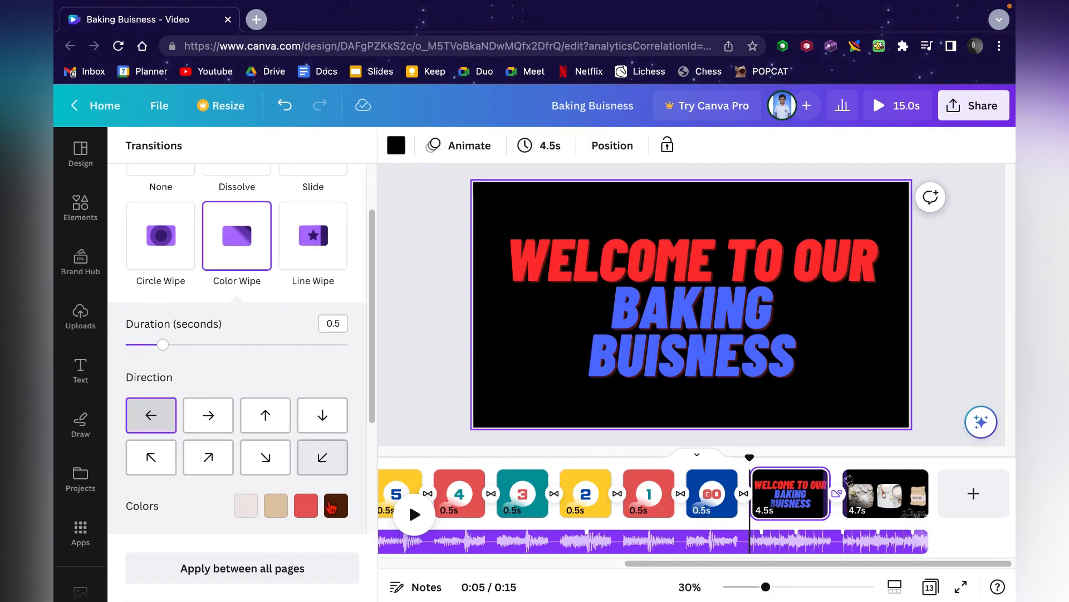
- Set the transition between the GO page and the welcome page to Line Wipe and preview the video
left_click(745, 493)
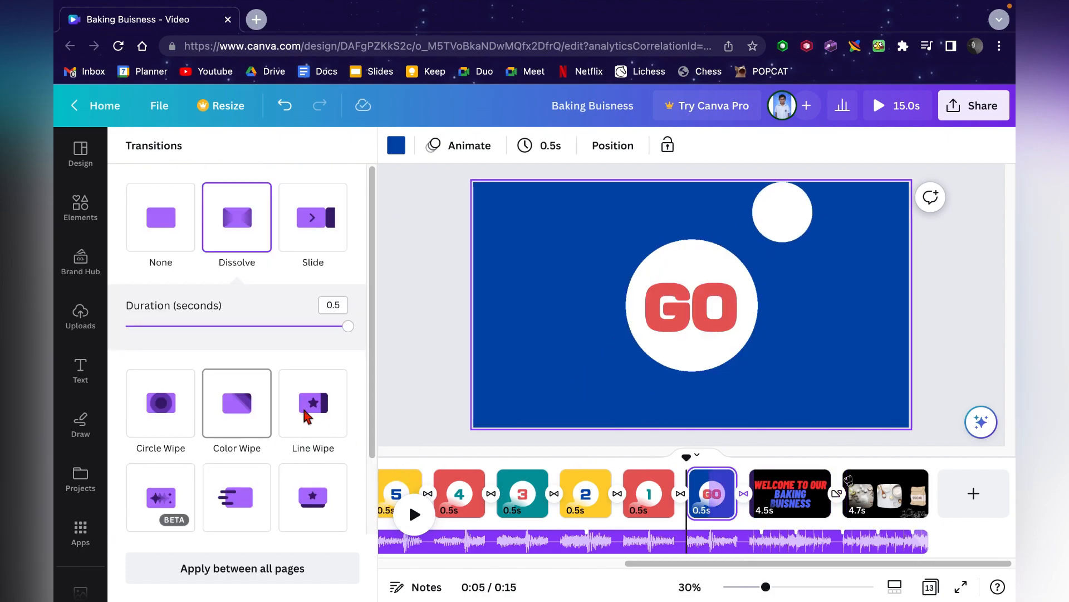
left_click(306, 415)
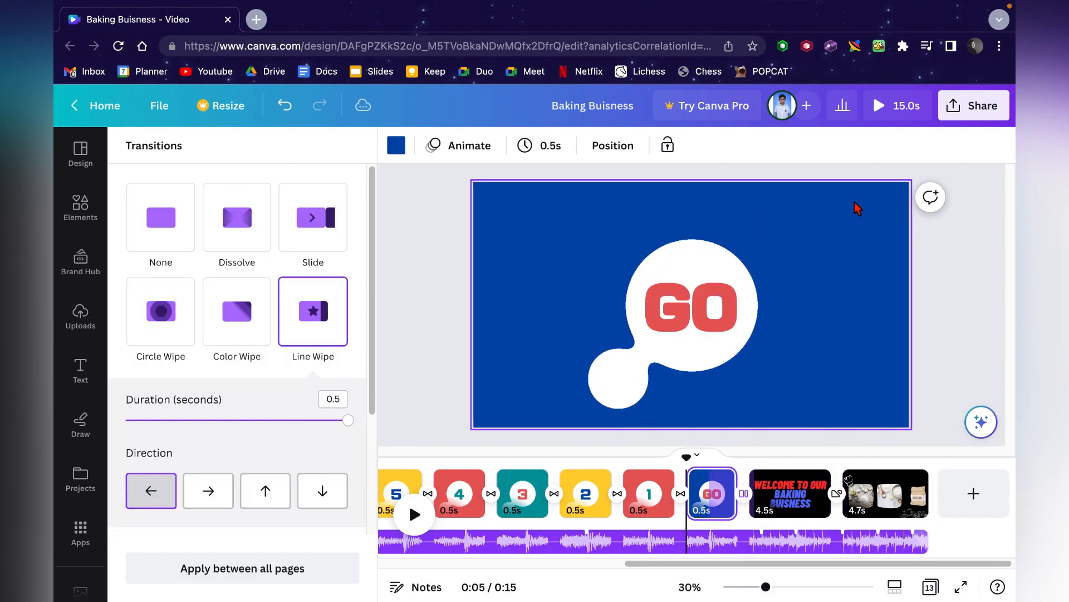
left_click(896, 106)
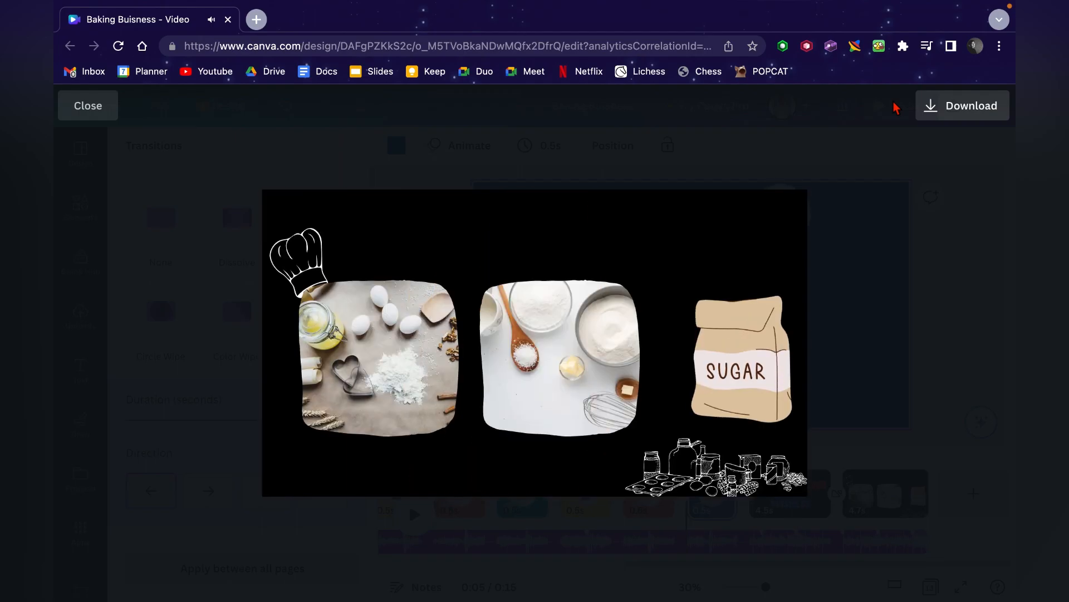
left_click(884, 288)
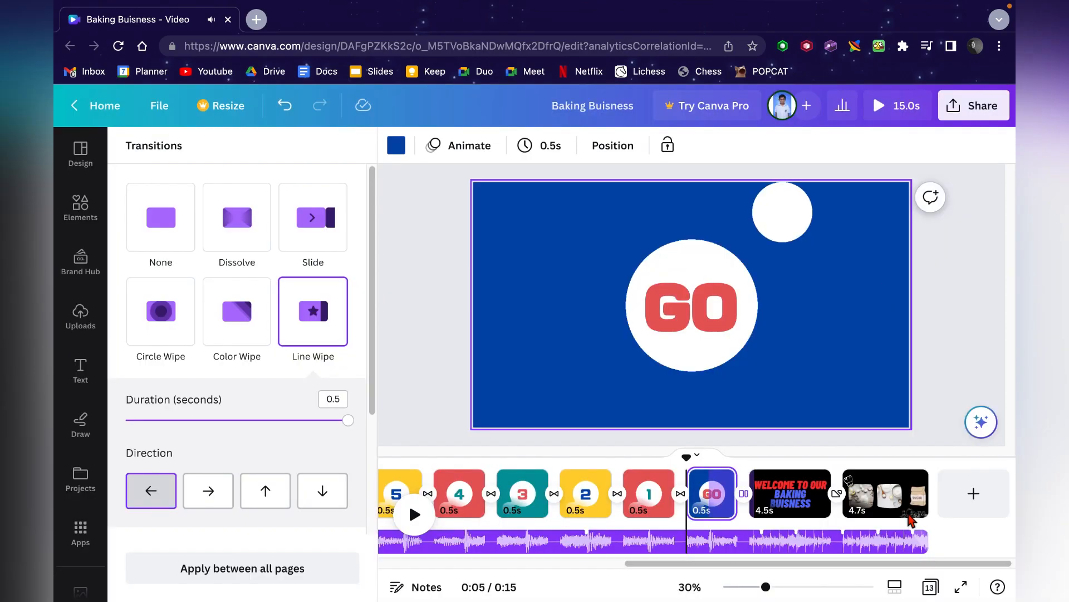
- Add the GLOW font combination text to the final photo page
left_click(878, 507)
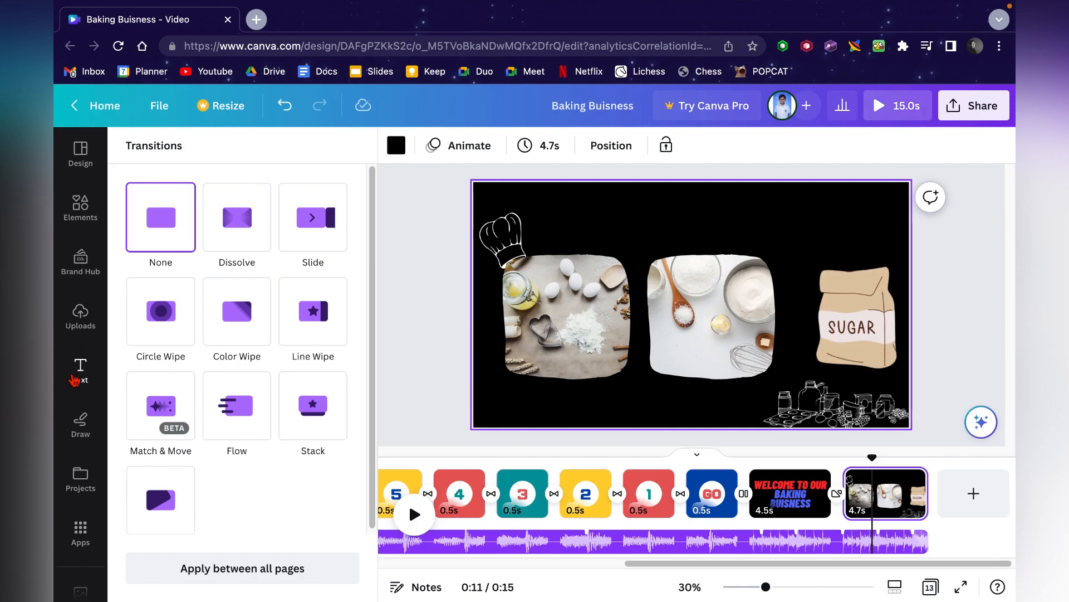
left_click(75, 379)
scroll(219, 412, "down", 3)
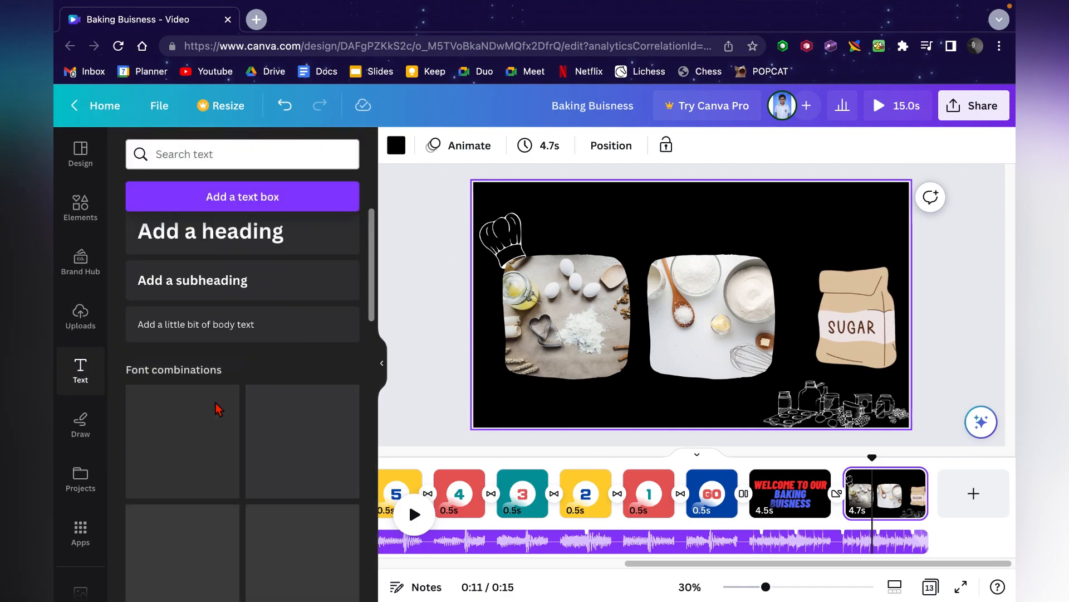
scroll(218, 410, "down", 5)
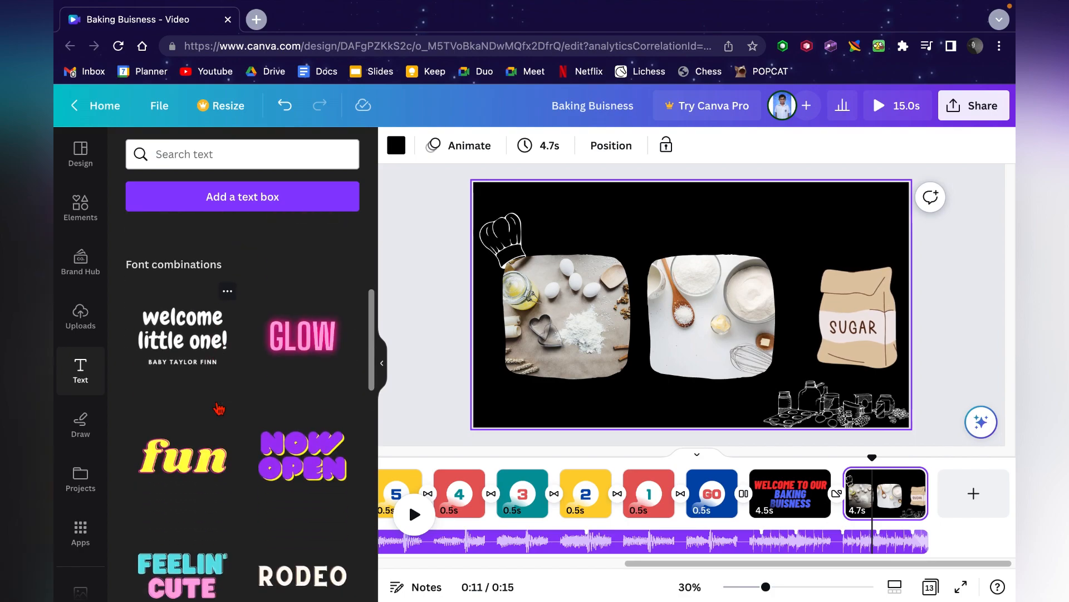
scroll(219, 409, "up", 5)
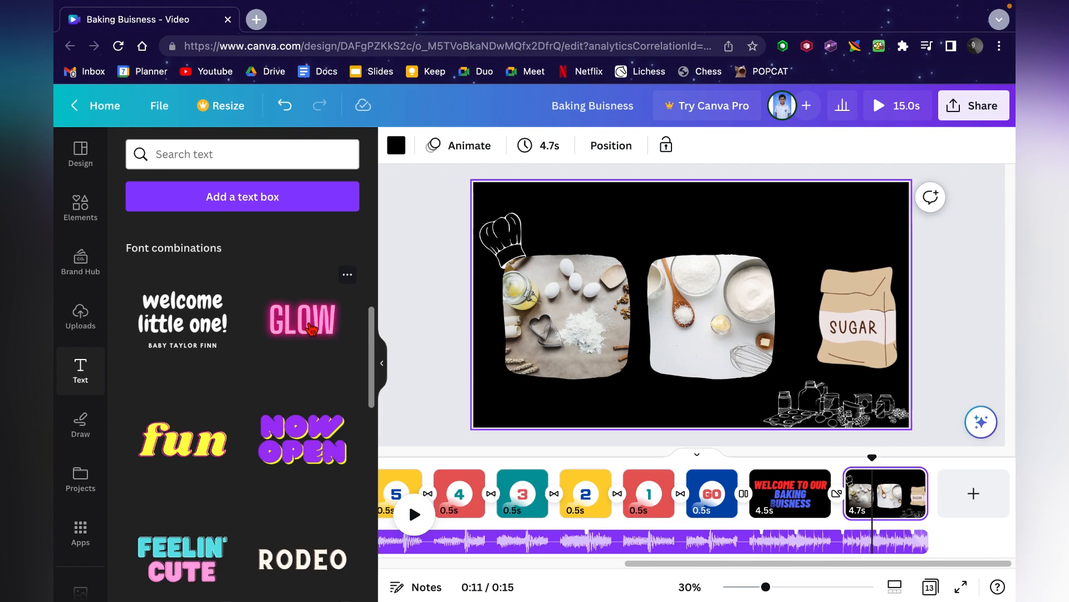
left_click_drag(639, 277, 638, 277)
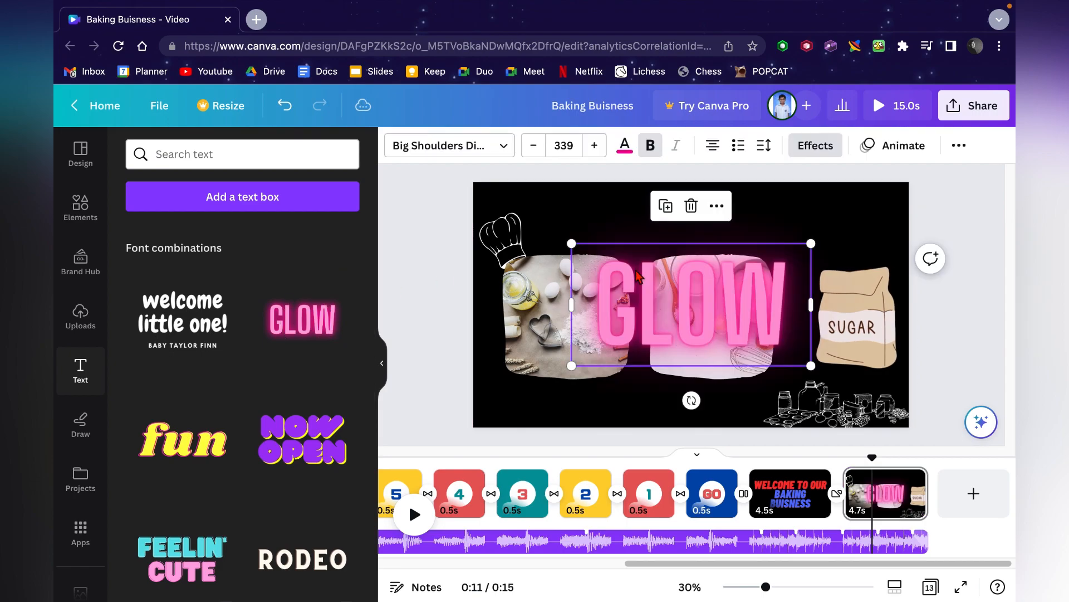
- Replace the text with PICTURES and widen its box so the word fits on one line
double_click(692, 297)
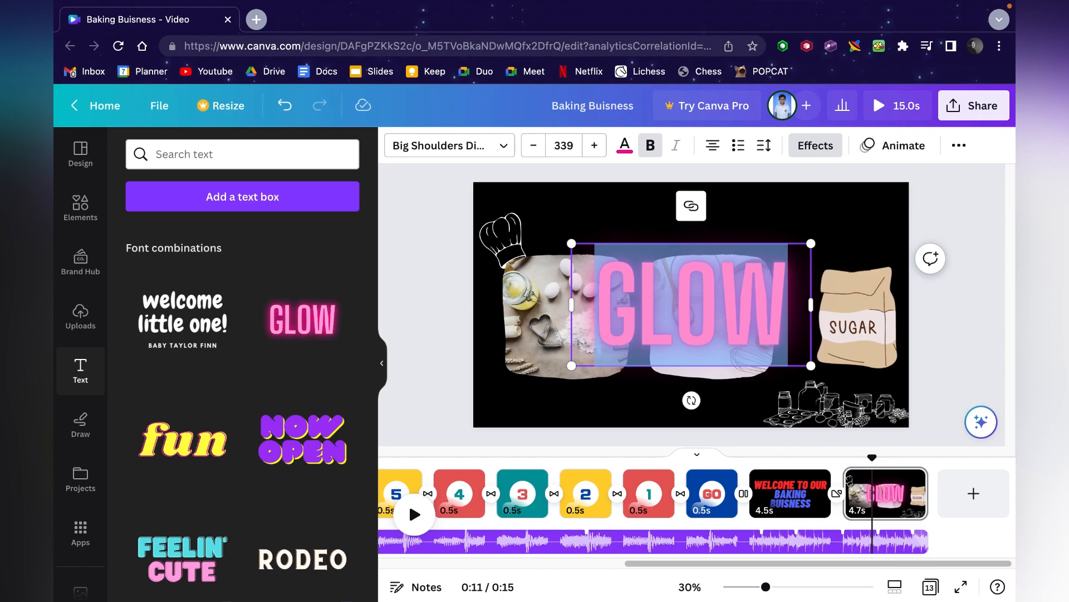
type("PICTURES")
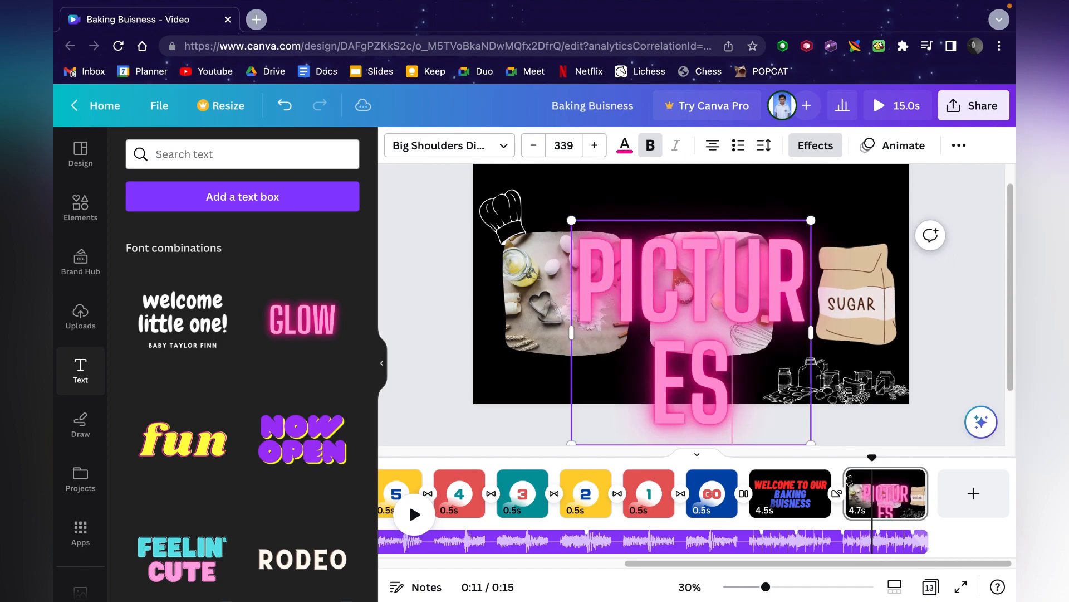
left_click_drag(811, 327, 873, 332)
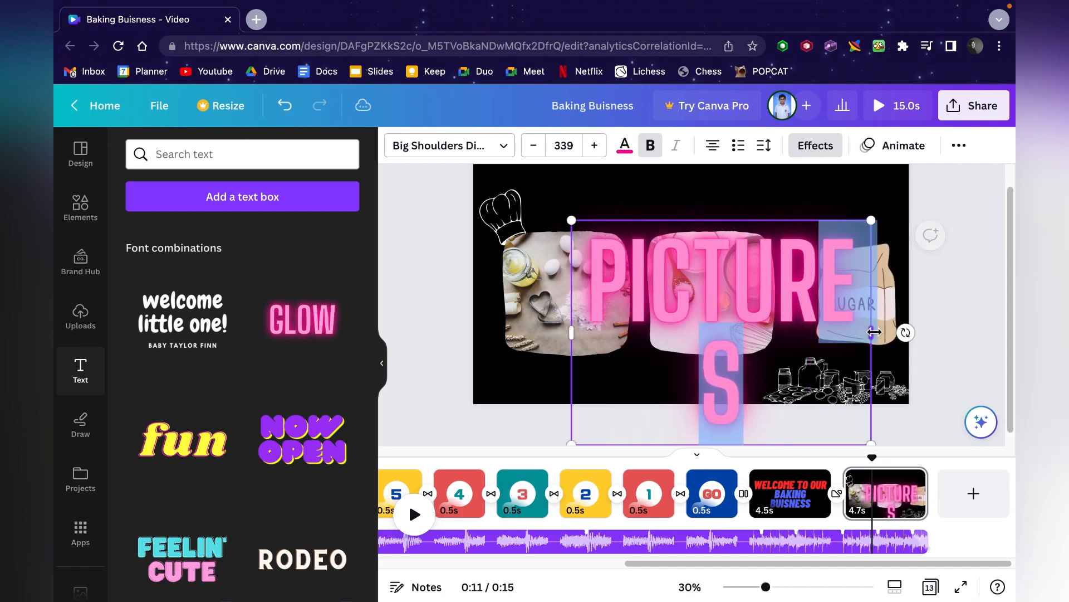
left_click_drag(570, 335, 498, 334)
left_click(433, 343)
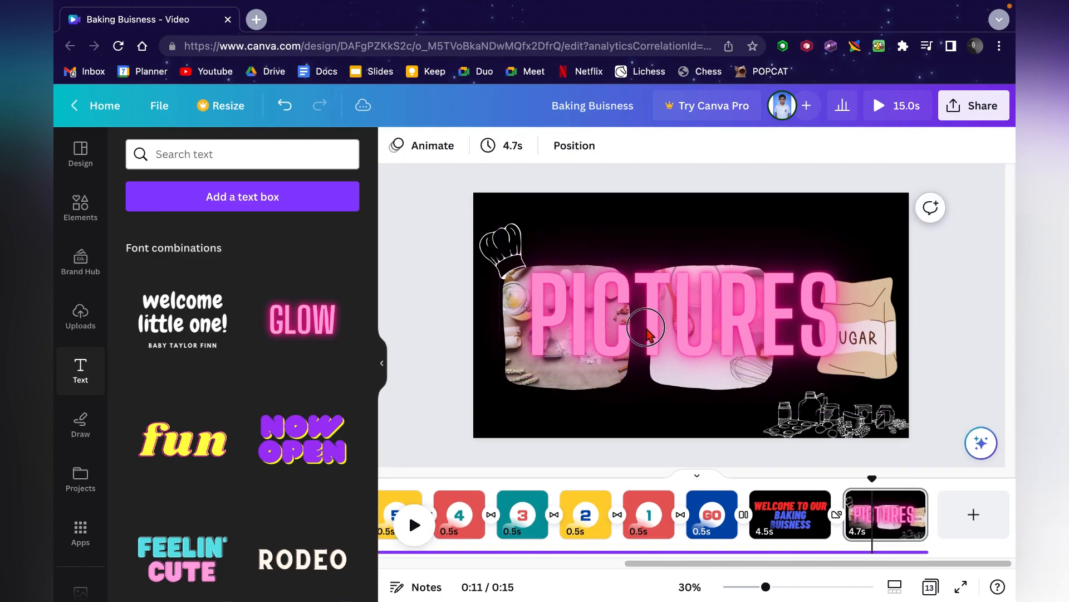
- Change the PICTURES text color to white
left_click(649, 335)
left_click(628, 147)
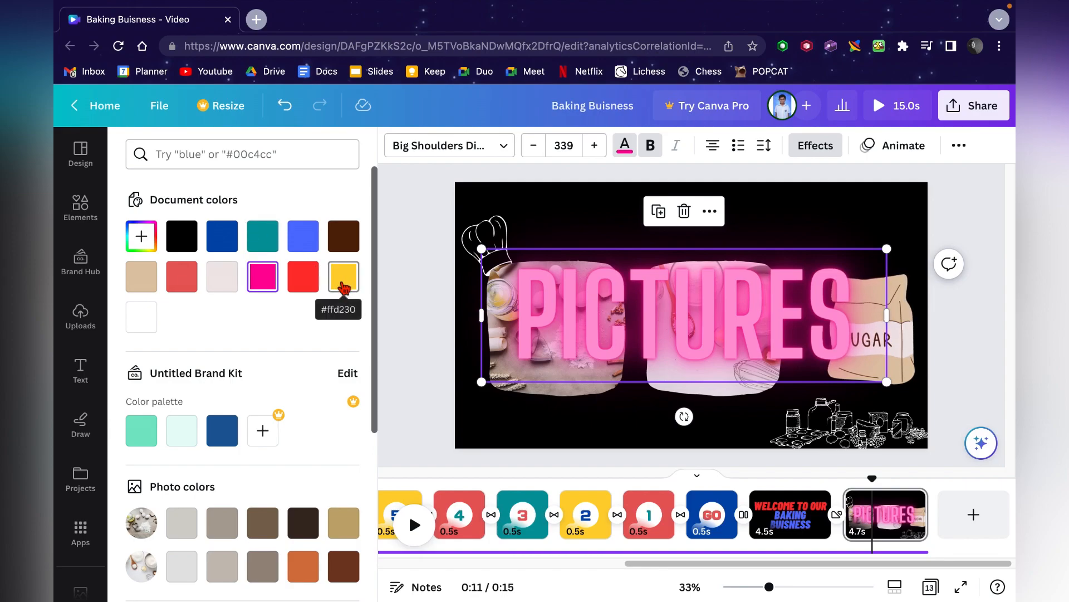
scroll(344, 287, "down", 1)
left_click(232, 401)
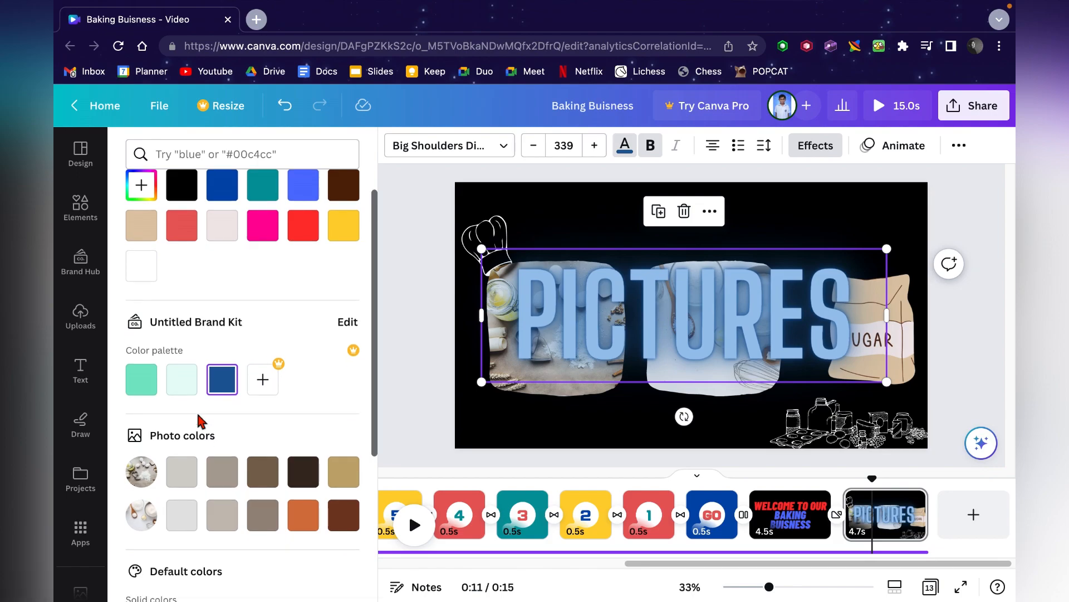
scroll(184, 474, "up", 2)
left_click(142, 315)
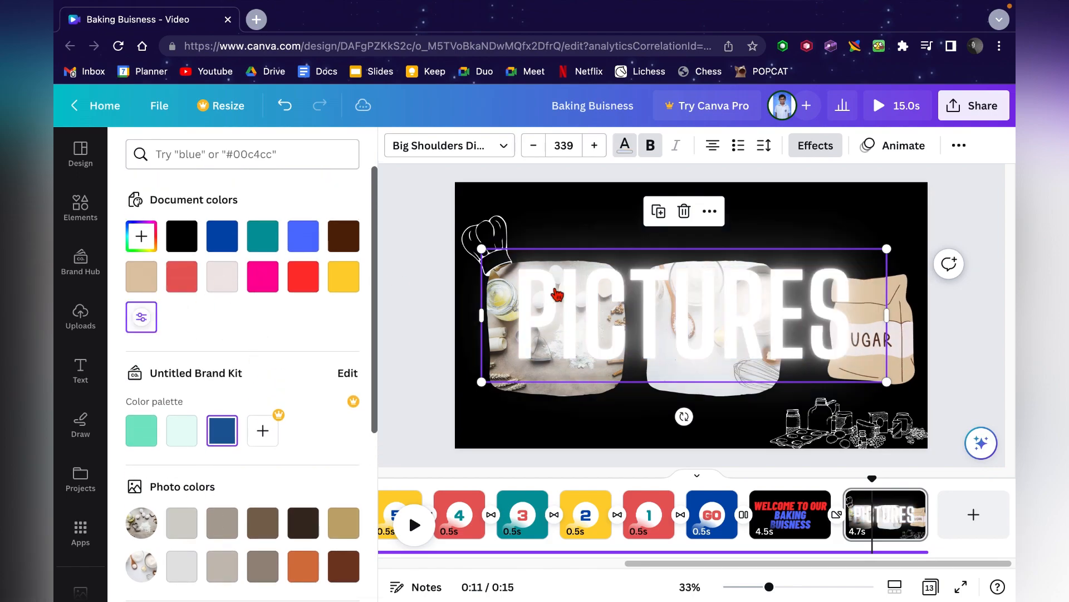
- Scale the PICTURES text down to size 202 at the top of the page and apply the Lift effect
left_click_drag(887, 384, 701, 230)
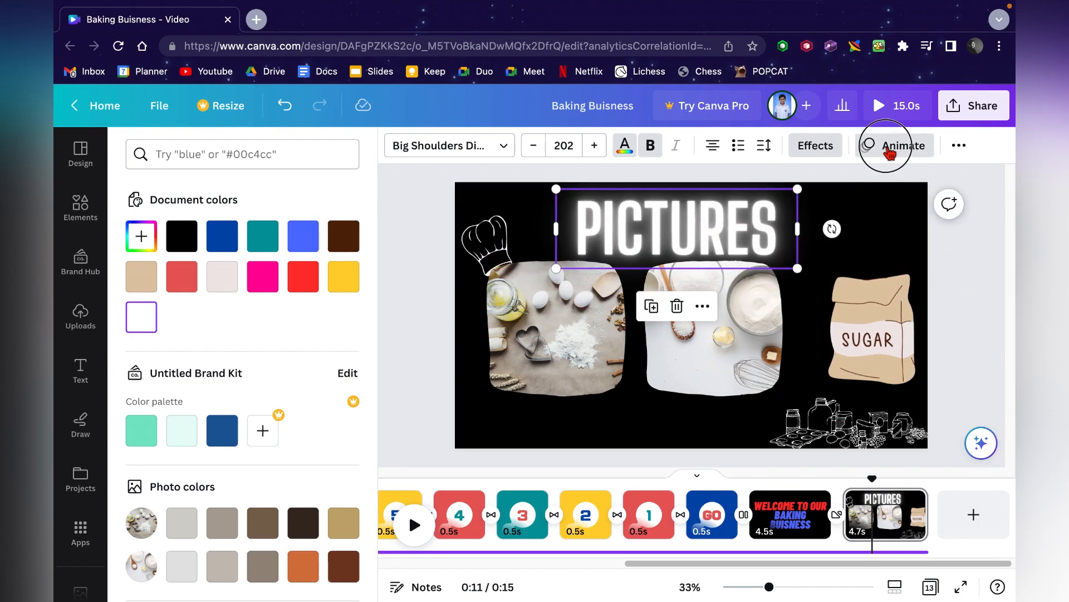
left_click(817, 157)
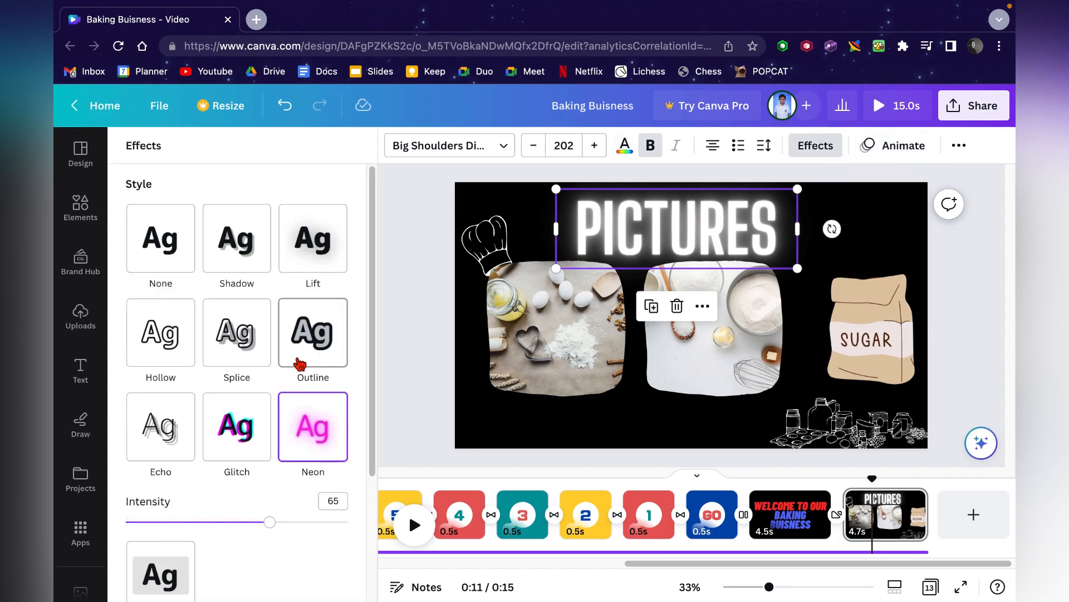
left_click(242, 261)
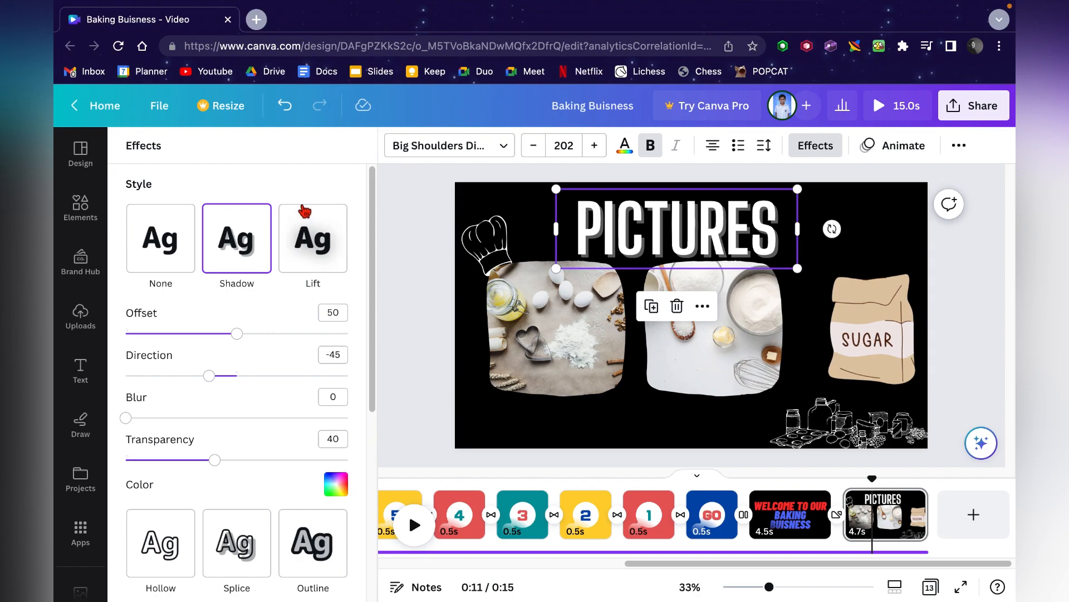
left_click(328, 255)
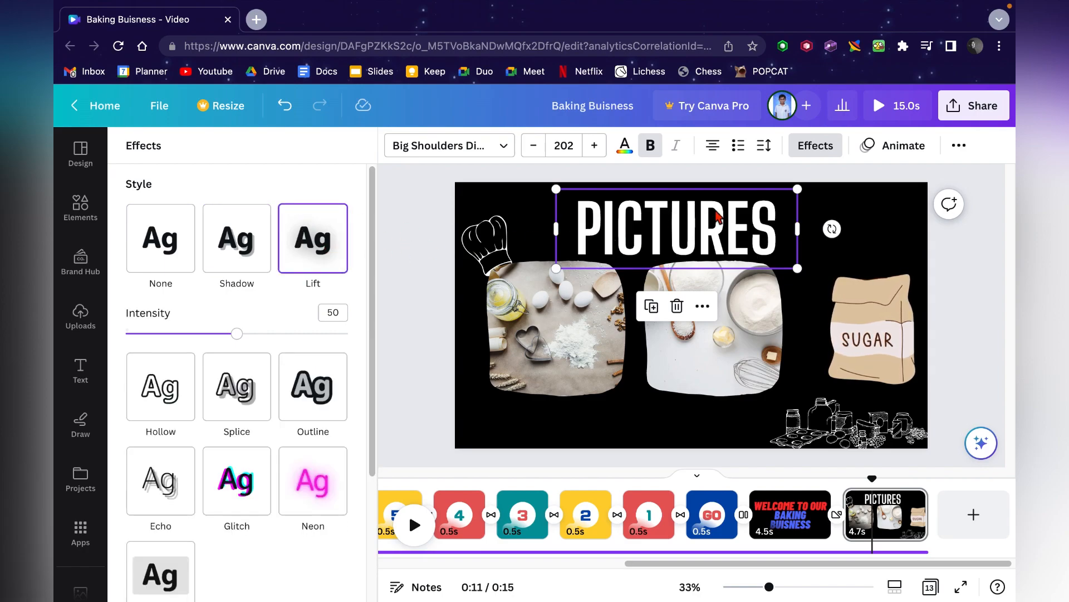
- Apply the Hollow effect to the PICTURES text and adjust its thickness to 43
left_click(166, 388)
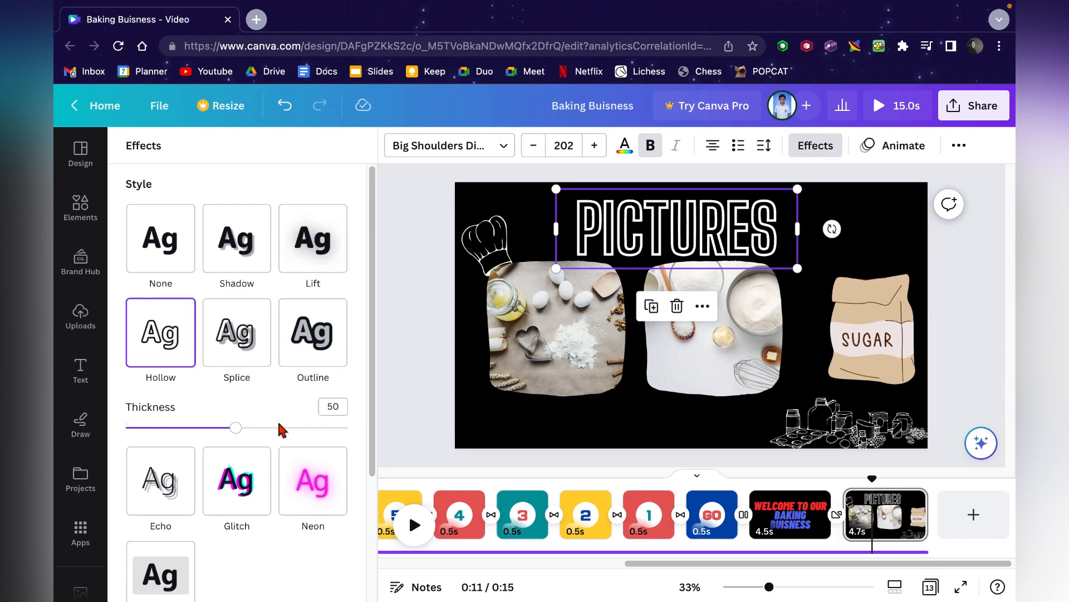
left_click_drag(286, 433, 348, 428)
left_click_drag(174, 425, 60, 457)
left_click_drag(256, 427, 223, 436)
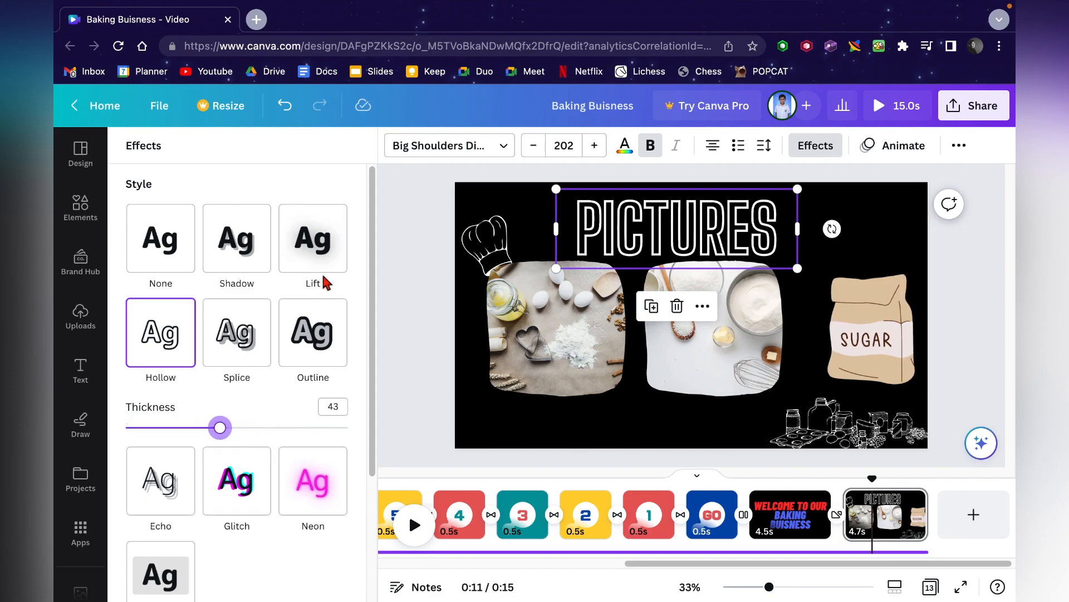
- Switch the PICTURES text to the Splice effect with thickness 52 and offset 57
left_click(238, 334)
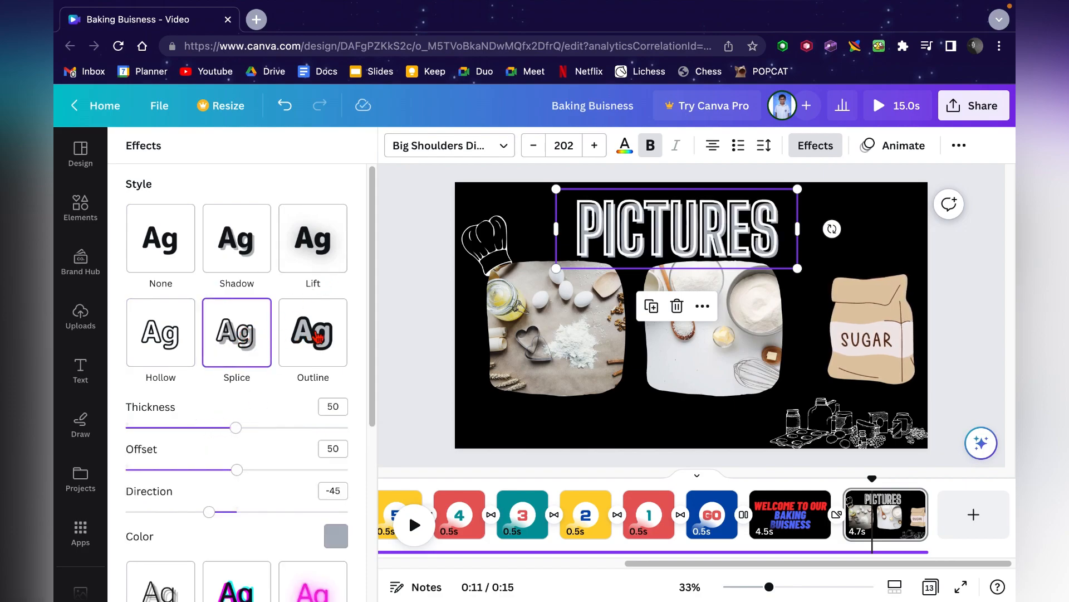
left_click_drag(239, 429, 67, 390)
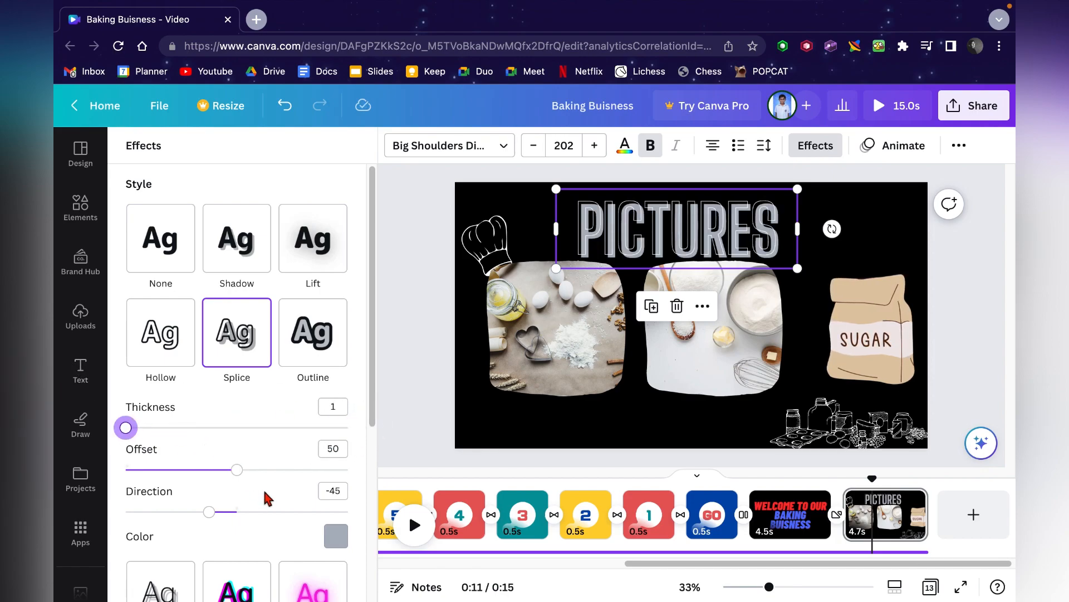
left_click_drag(240, 473, 375, 473)
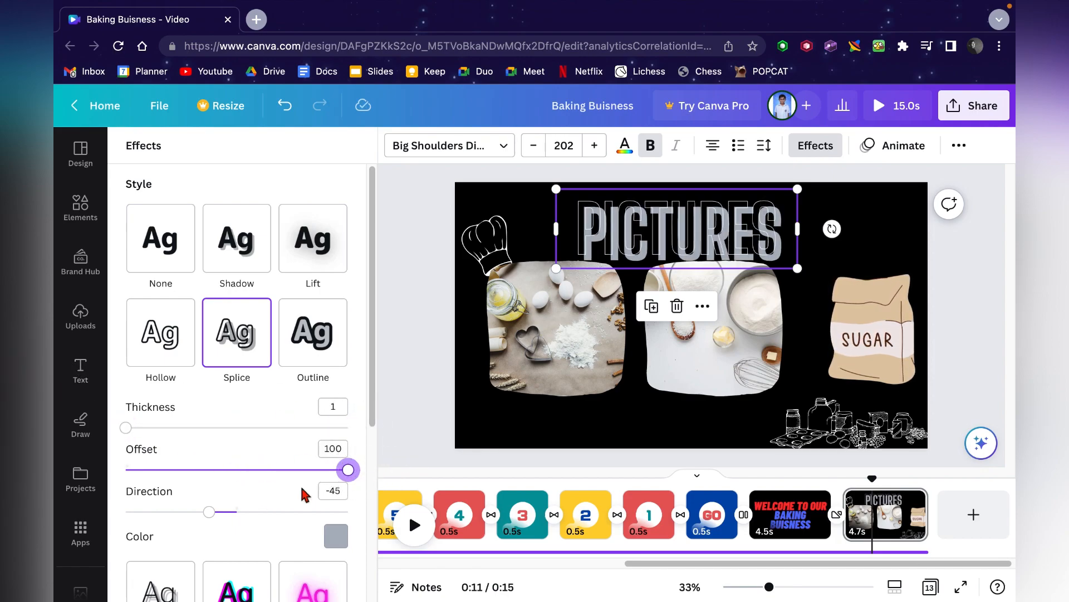
left_click_drag(158, 428, 242, 429)
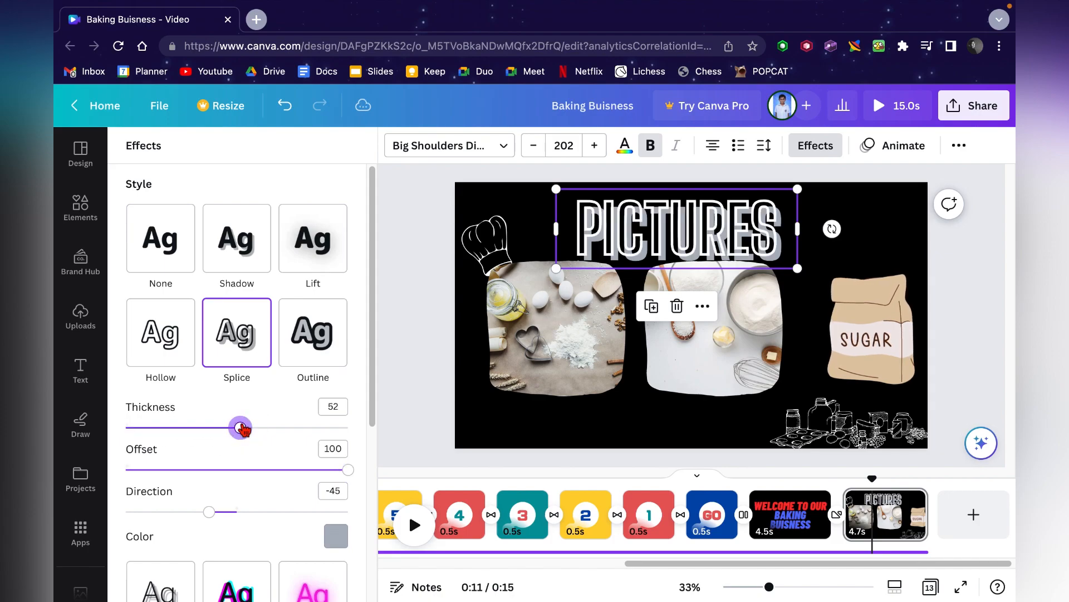
left_click_drag(226, 471, 255, 472)
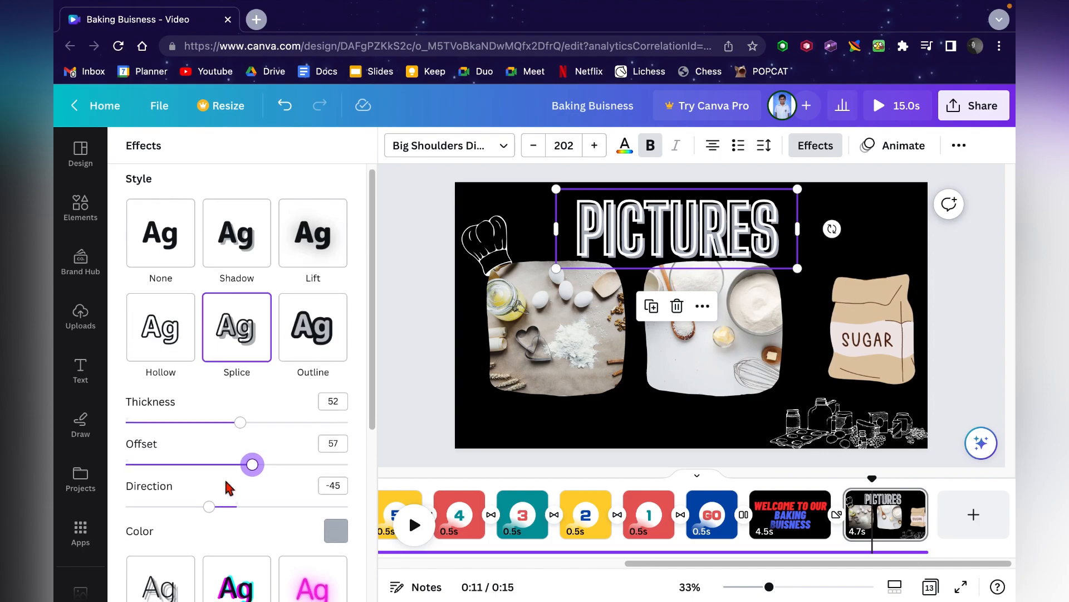
- Apply the Outline effect to PICTURES and set the outline color to bright red
left_click(291, 331)
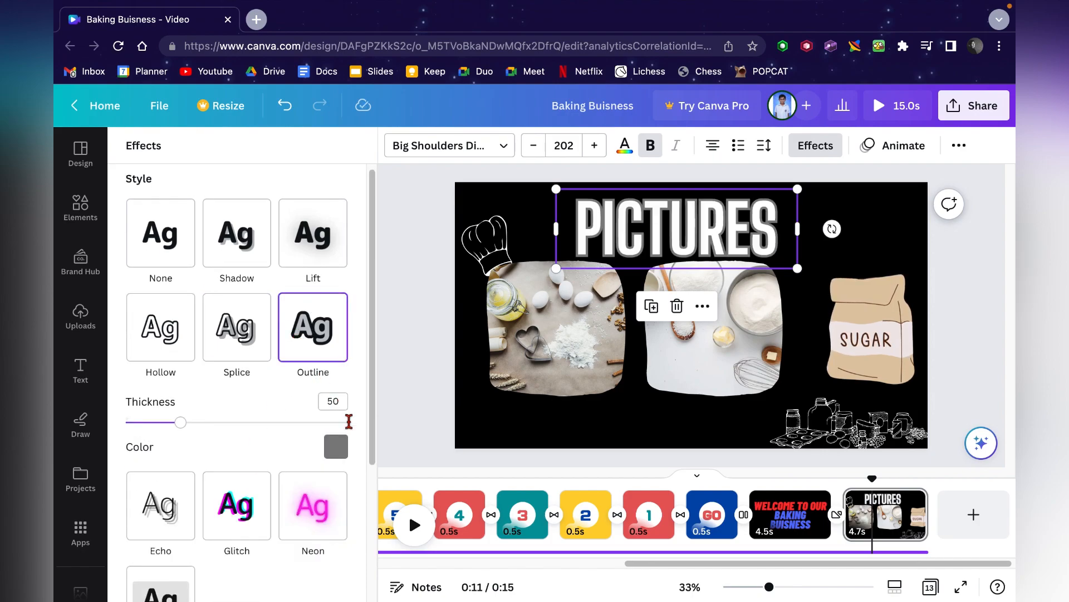
left_click(346, 450)
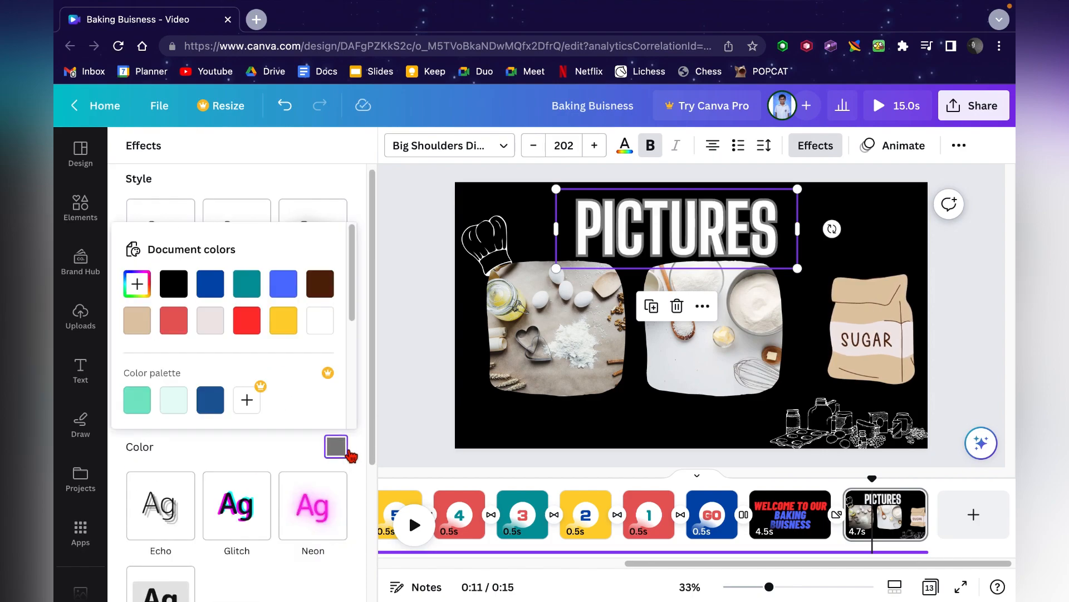
left_click(240, 319)
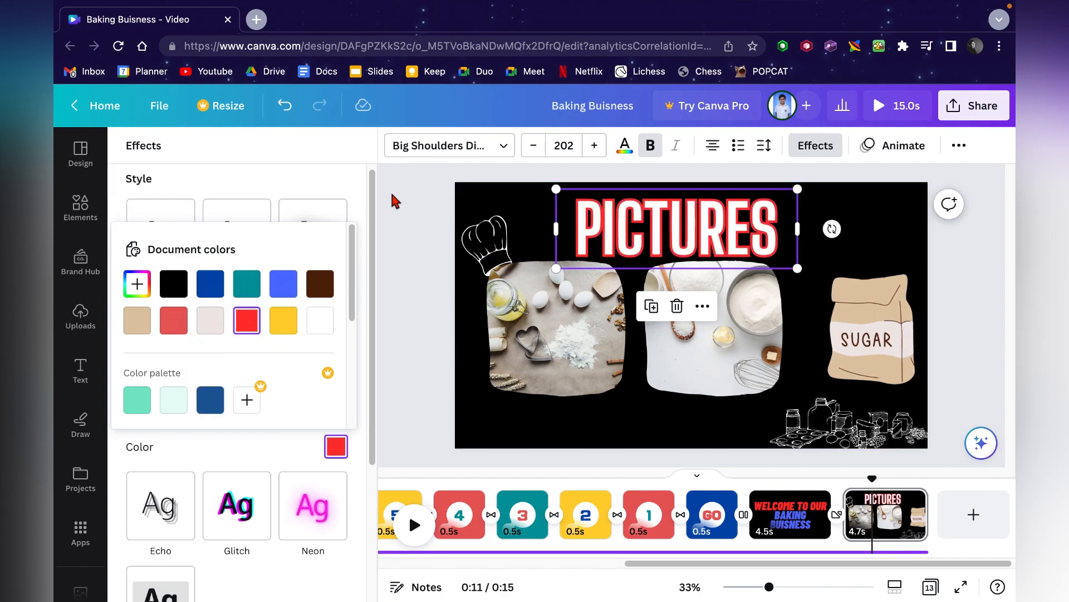
- Try the Neon, Glitch and Echo effects on the PICTURES text
left_click(295, 526)
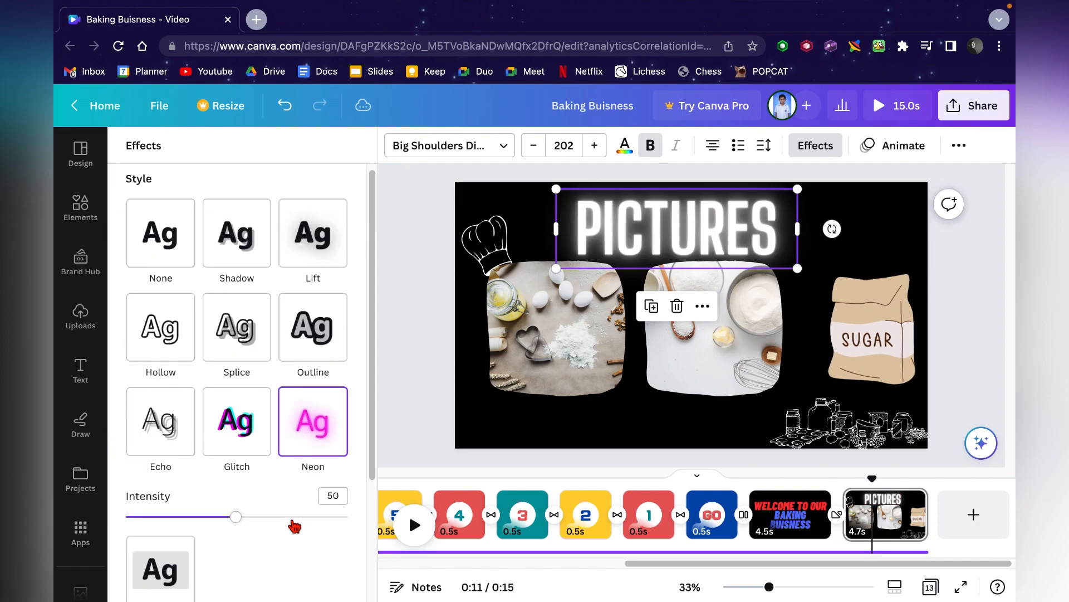
left_click(254, 447)
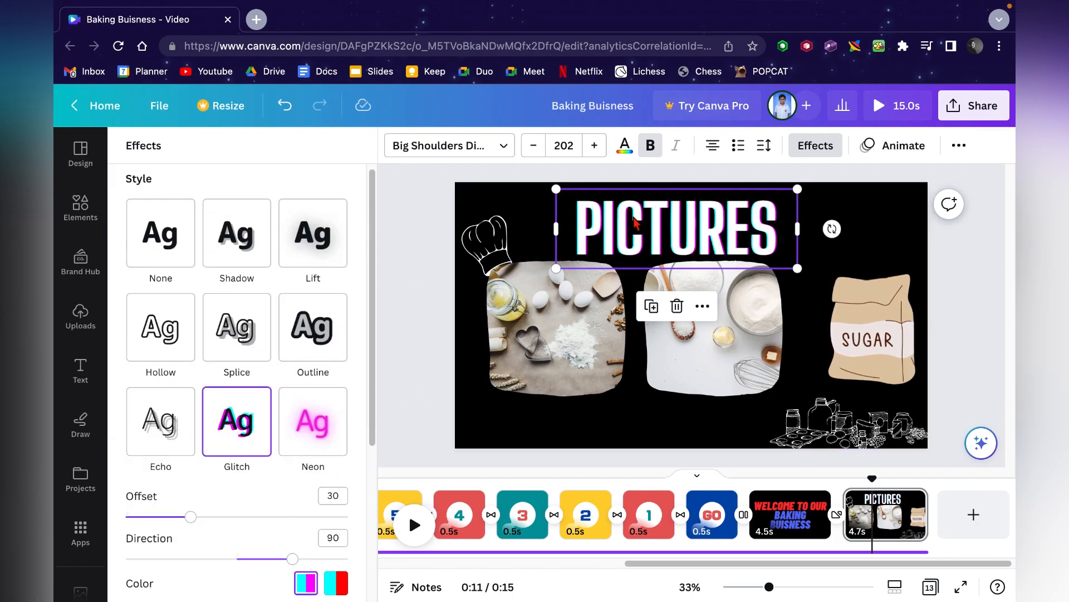
left_click(140, 430)
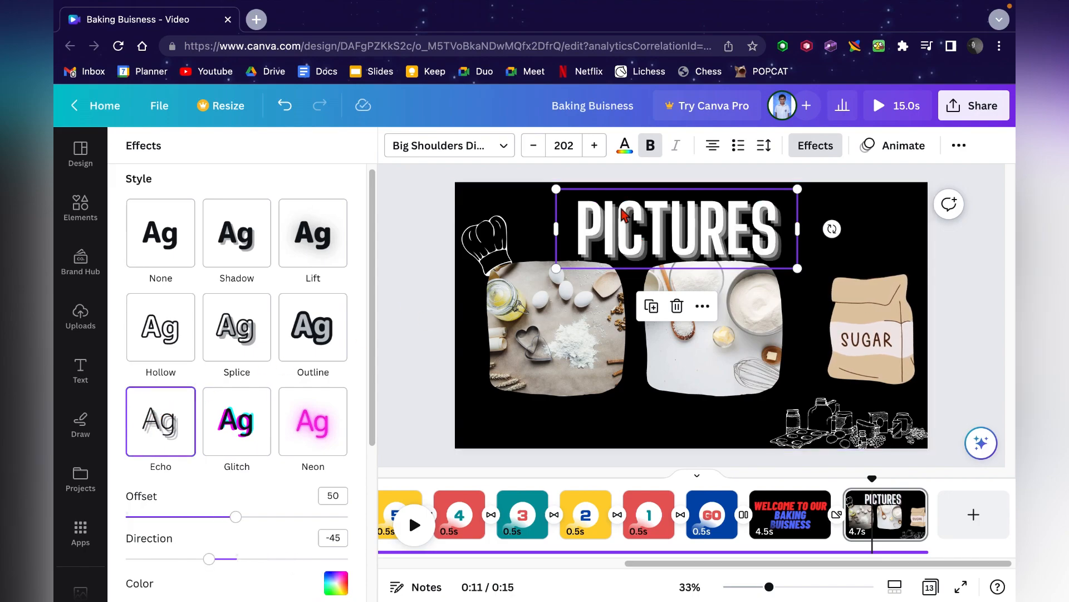
- Apply the Background effect to PICTURES and set the background color to dark blue
scroll(245, 486, "down", 5)
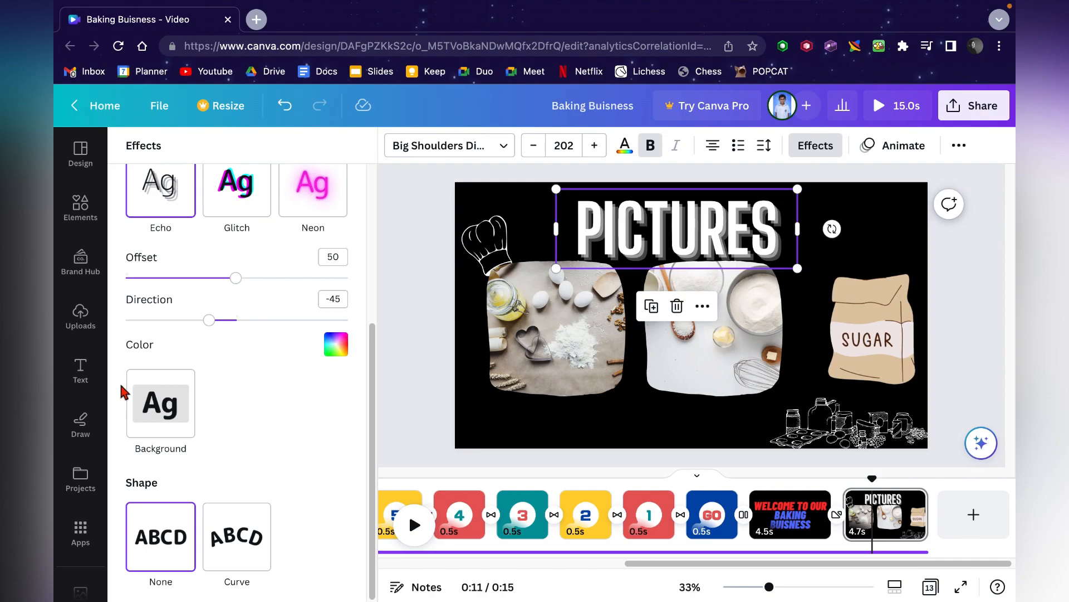
left_click(151, 404)
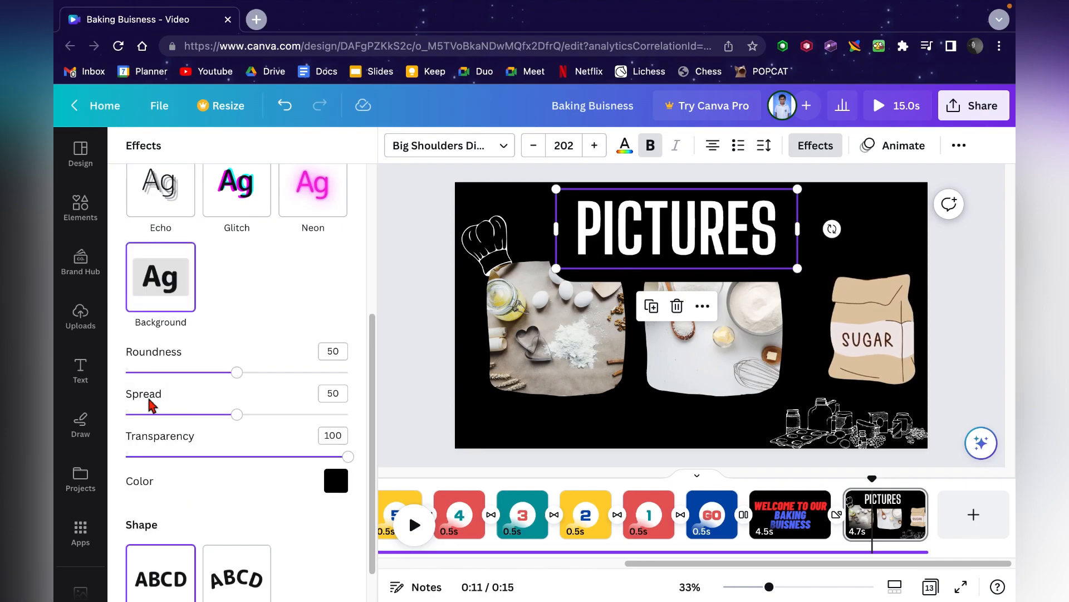
left_click(337, 483)
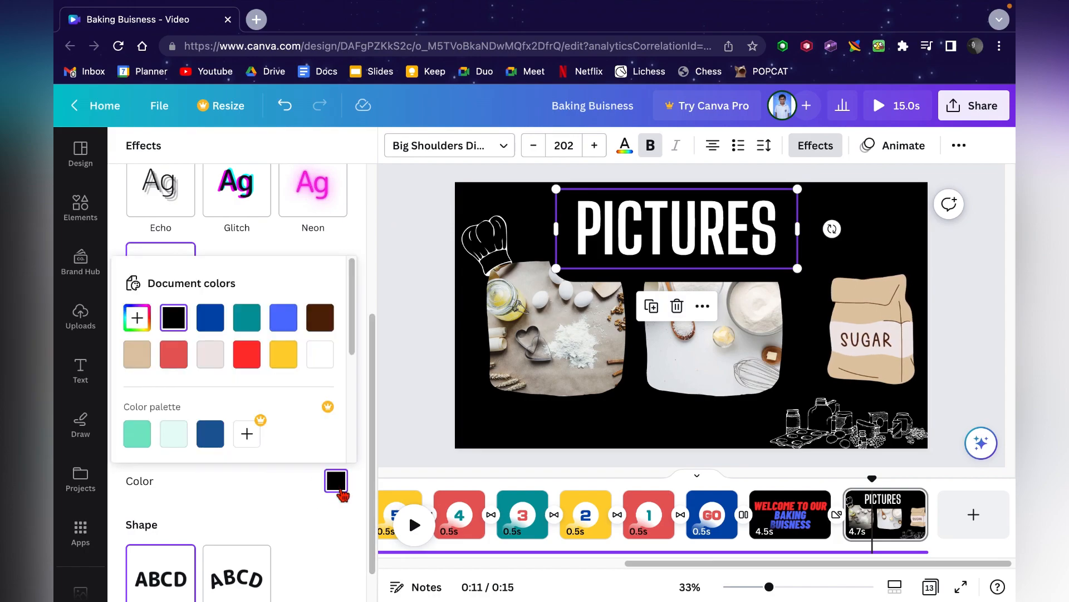
left_click(211, 434)
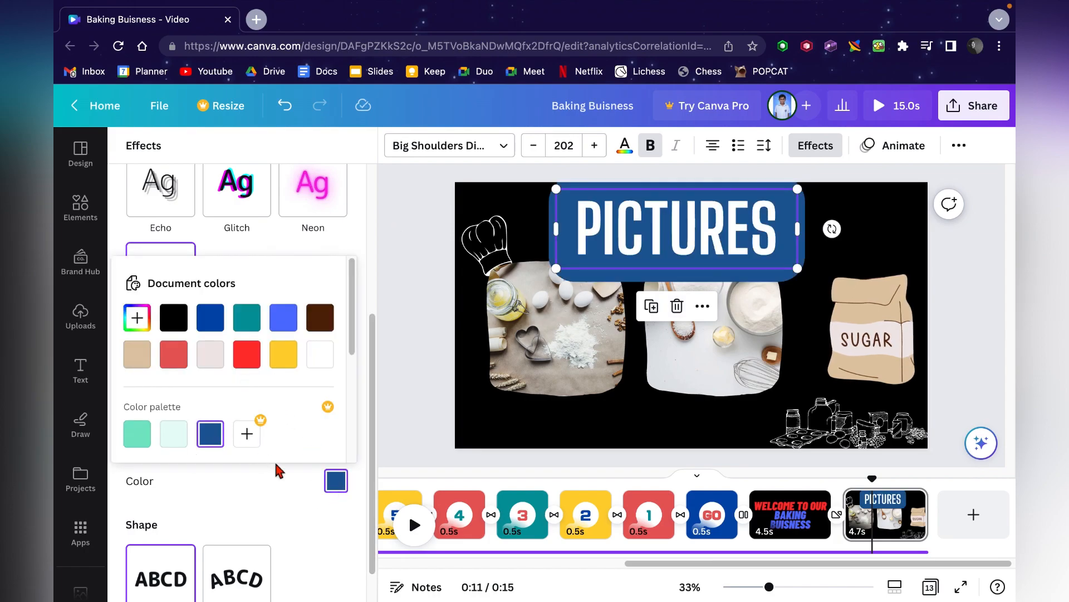
left_click(270, 539)
- Apply the Hollow effect to PICTURES and try the Curve shape before returning it to None
scroll(270, 539, "up", 5)
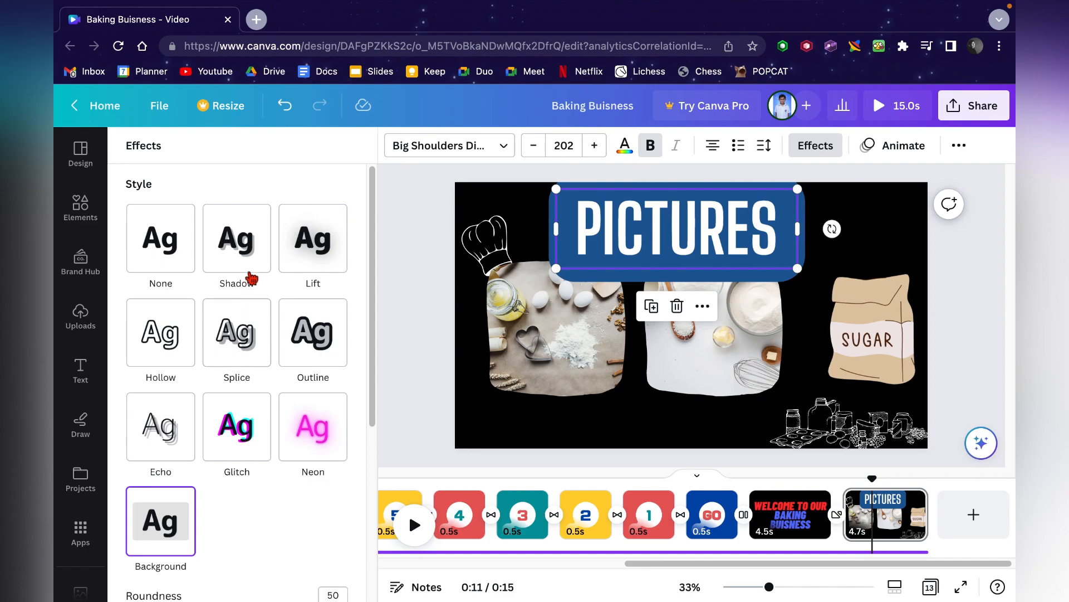
left_click(160, 355)
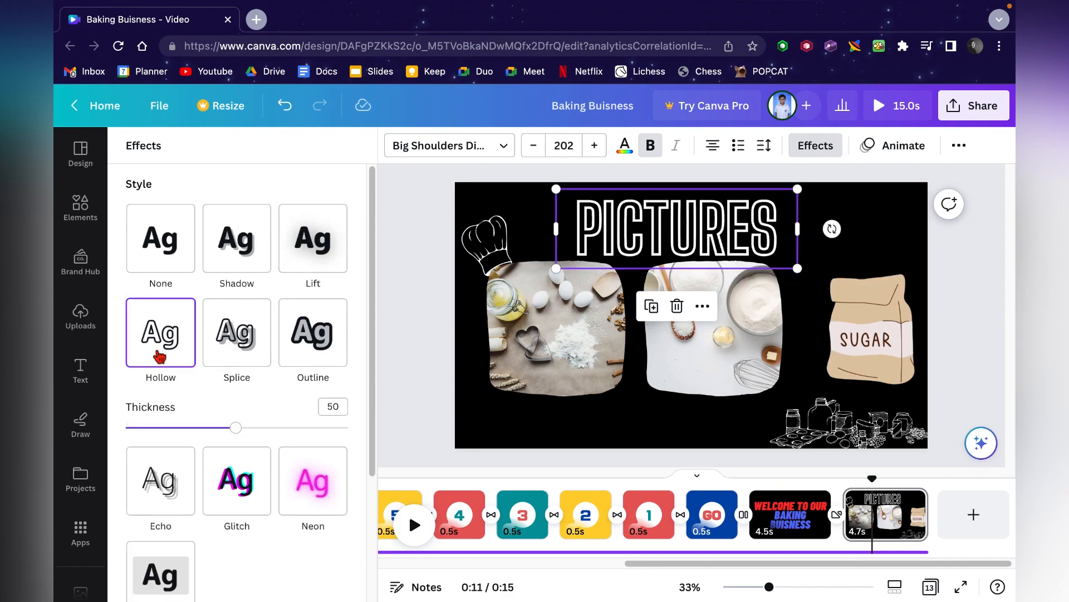
scroll(160, 511, "down", 3)
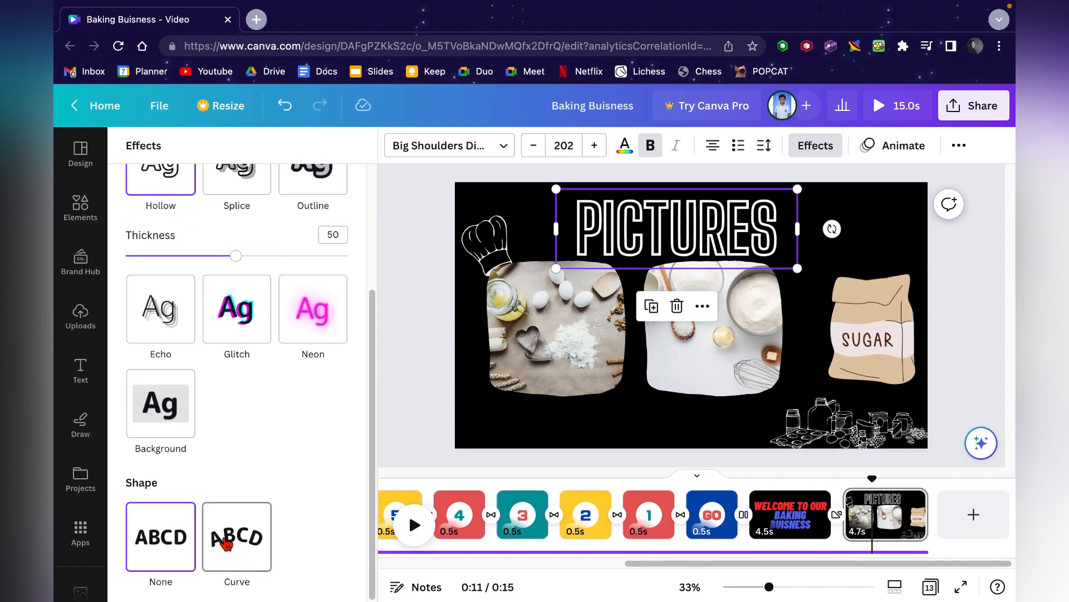
left_click(225, 543)
left_click(166, 538)
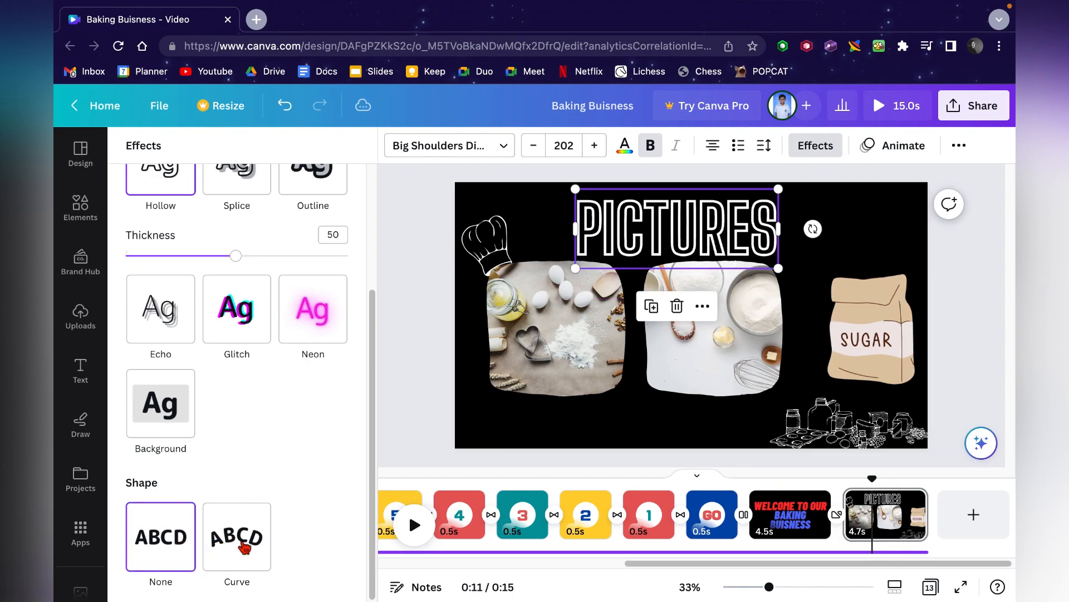
left_click(243, 545)
left_click(189, 539)
- Nudge the PICTURES text slightly to the right on the page
left_click(406, 389)
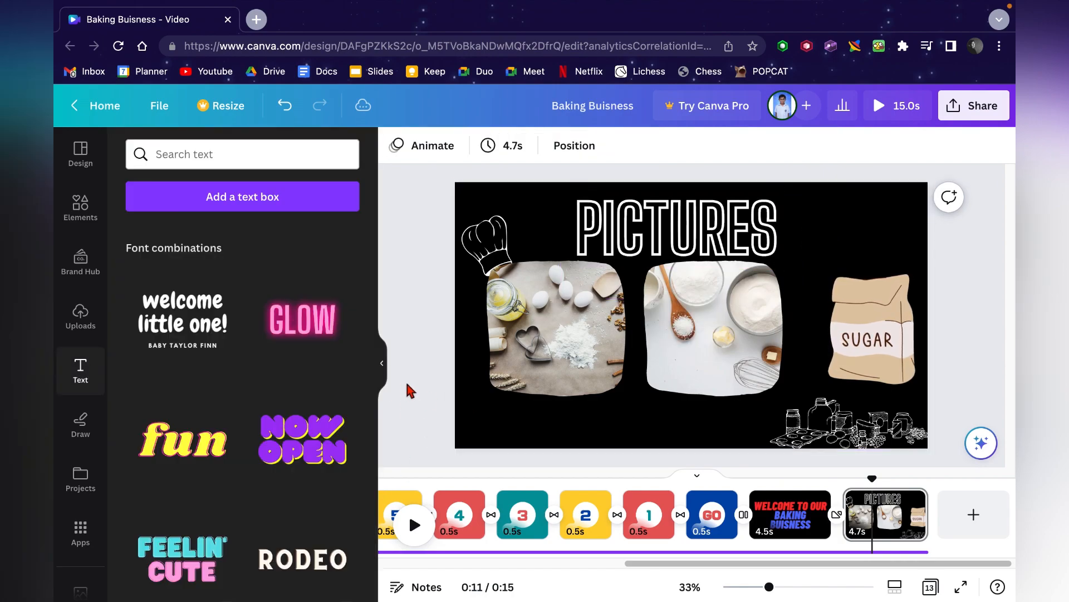
left_click_drag(699, 213, 712, 211)
left_click(410, 454)
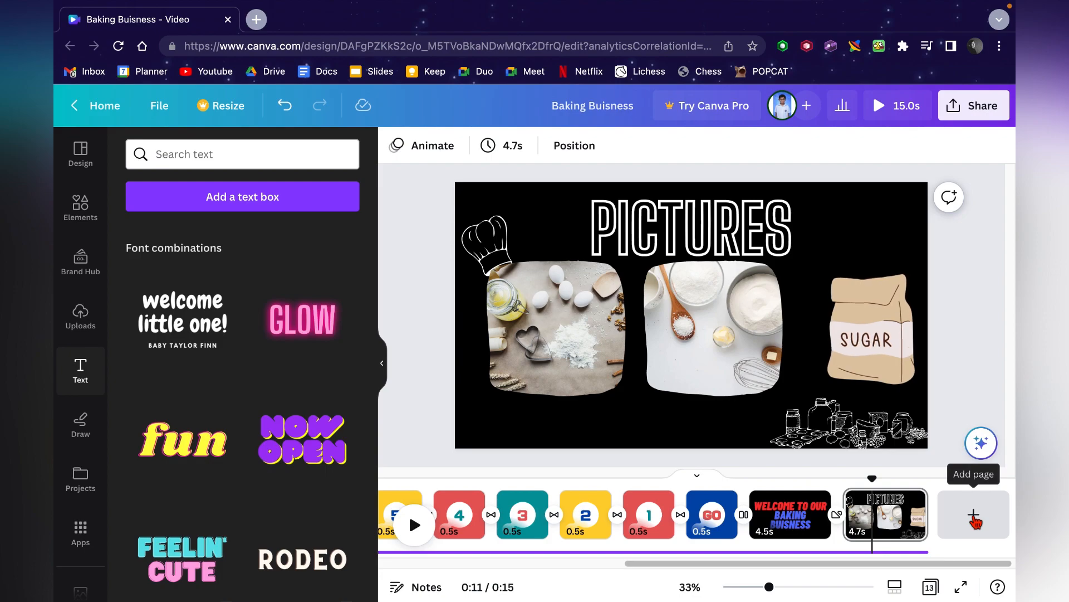
- Add a new blank page after the PICTURES page
left_click(956, 528)
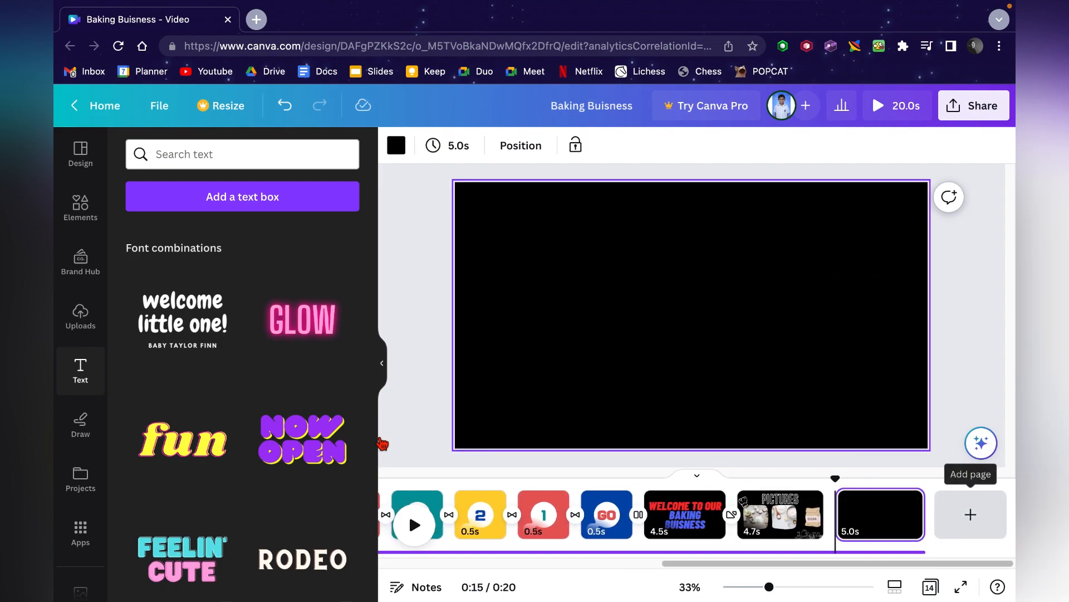
scroll(298, 410, "down", 10)
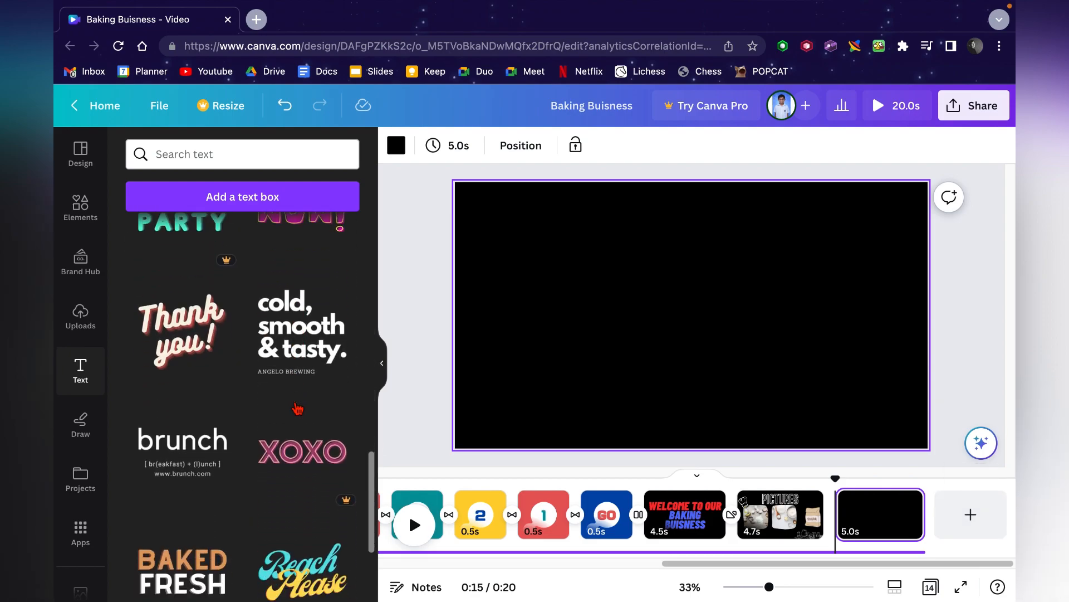
scroll(231, 505, "up", 12)
scroll(230, 506, "down", 1)
- Add a subheading to the new page and type a 'Designing By' credit followed by four team members' names on separate lines
left_click(206, 364)
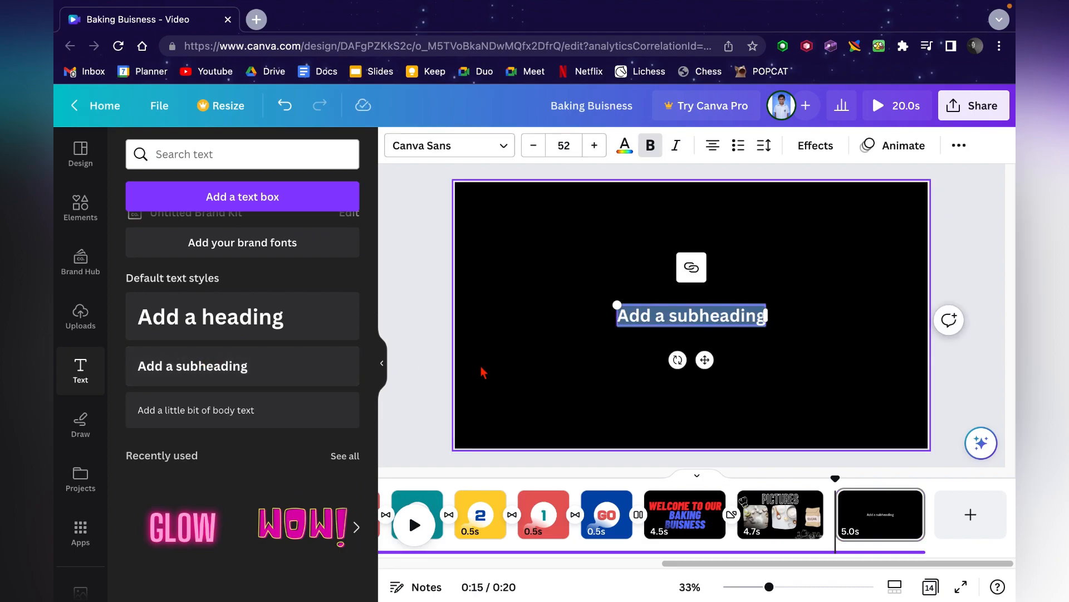
type("Designing By")
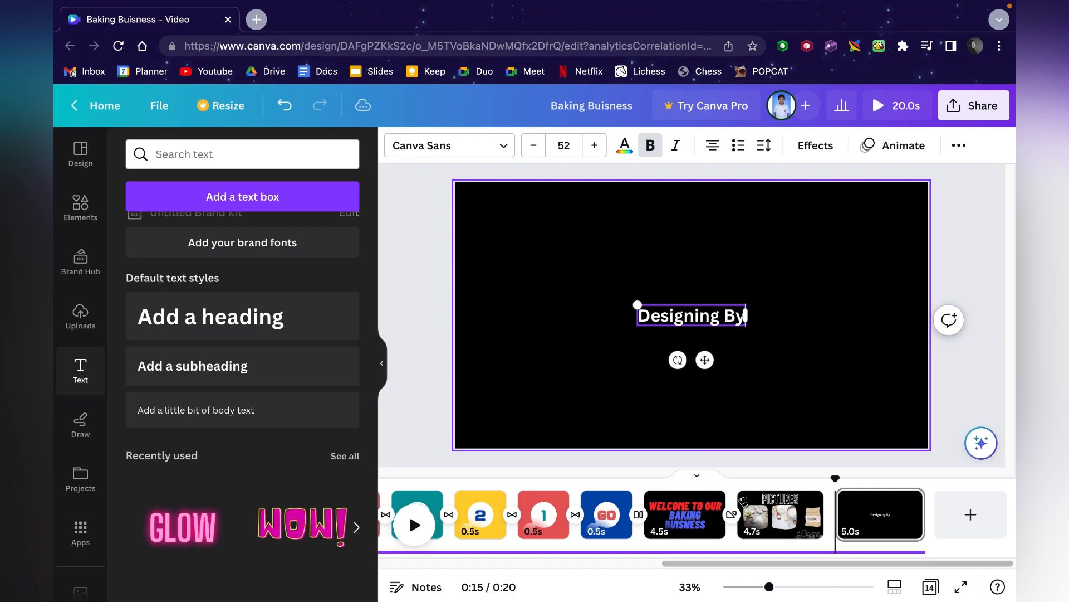
key("Return")
type("Jack")
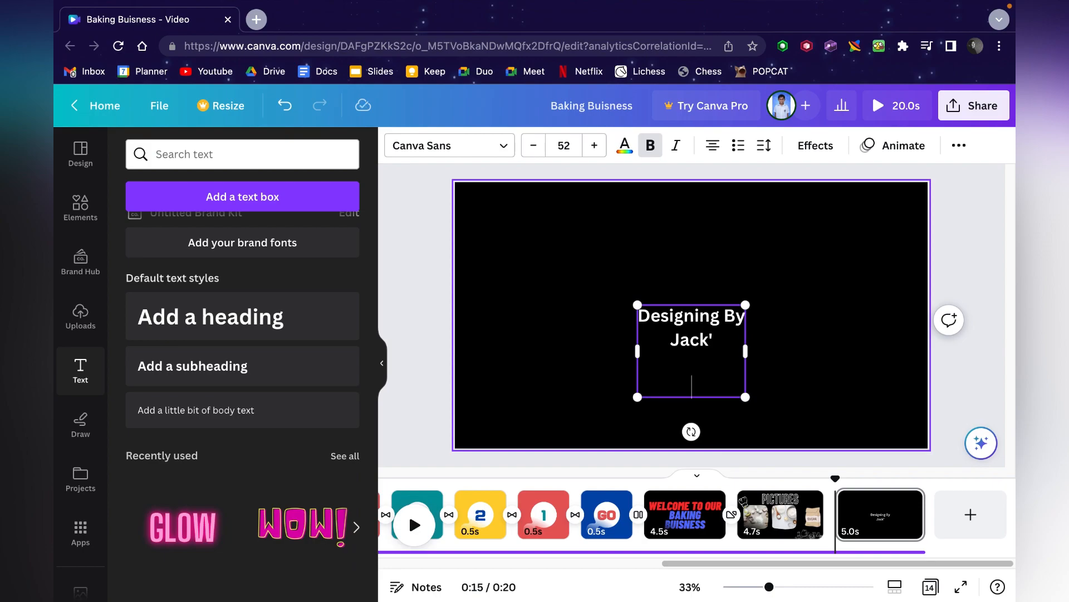
key("Return")
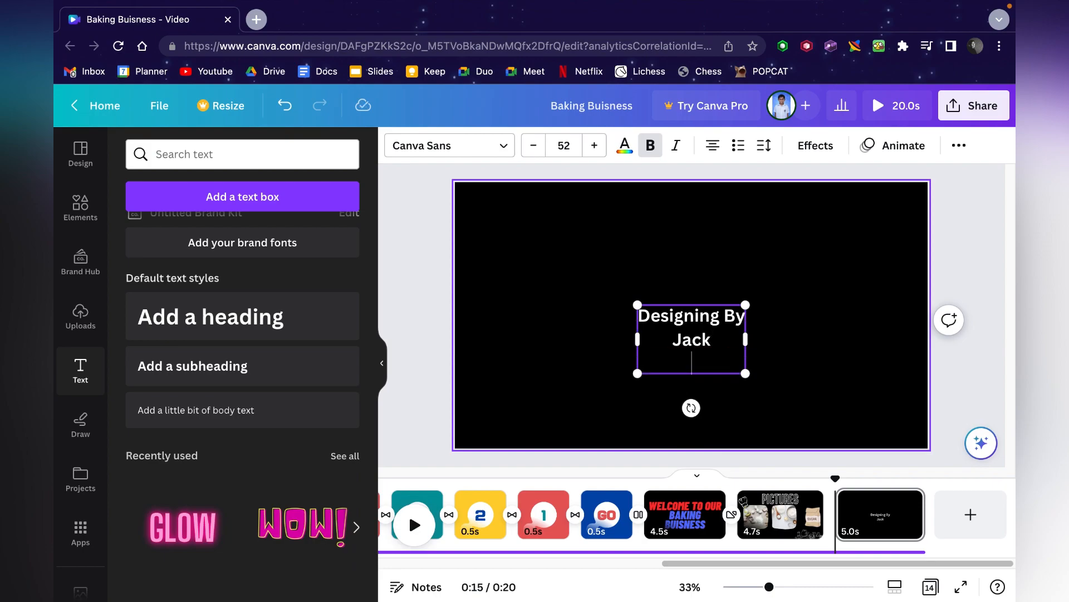
type("Jonah")
key("Return")
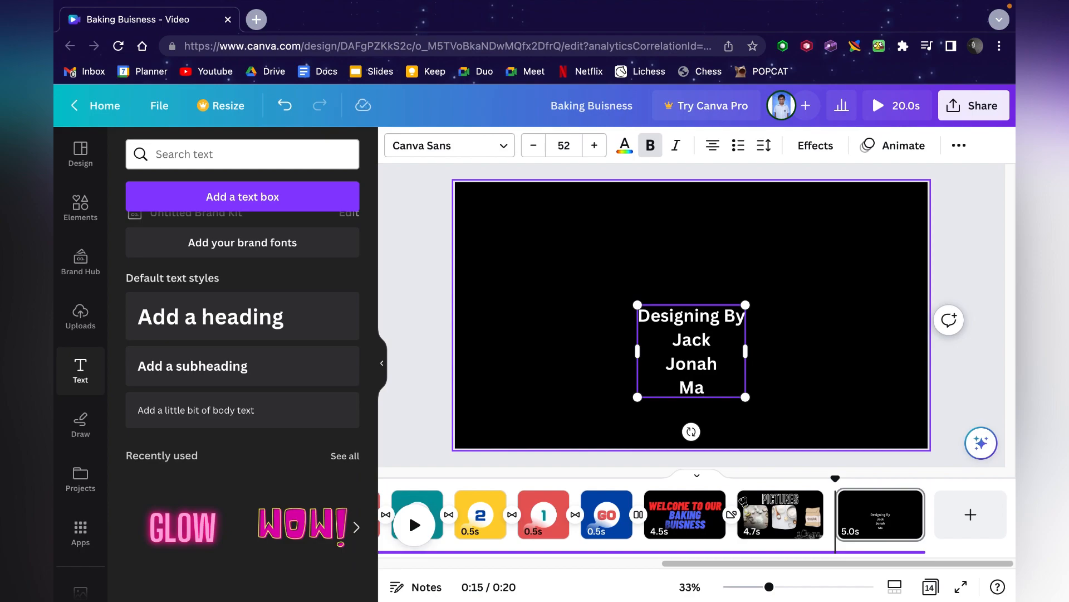
type("Mark")
key("Return")
type("Rosie")
key("Return")
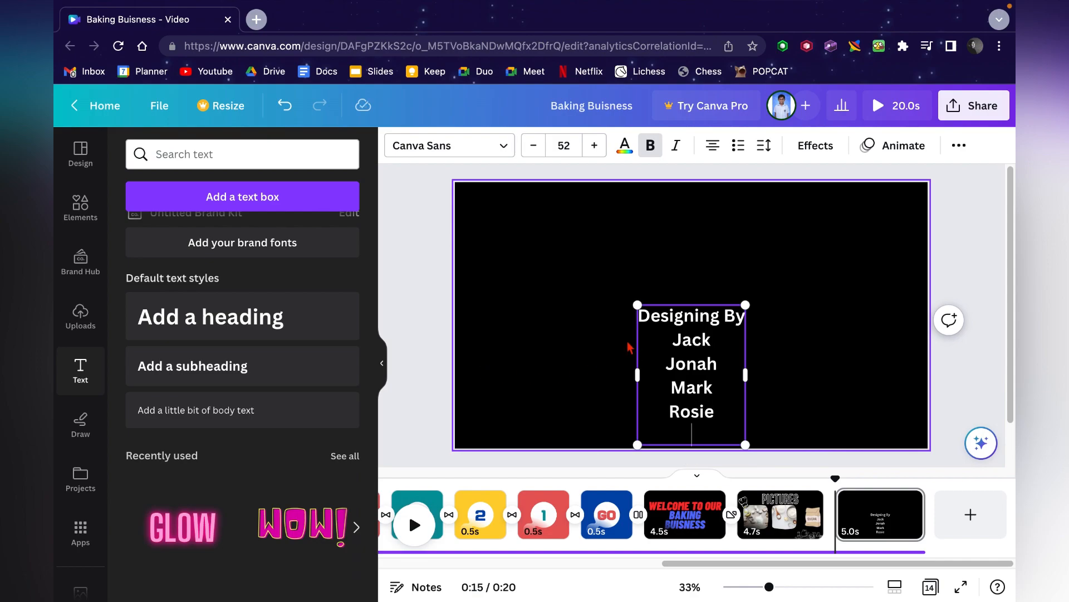
- Move the credits text up toward the middle of the page
left_click(828, 341)
left_click_drag(675, 340, 675, 296)
left_click(784, 302)
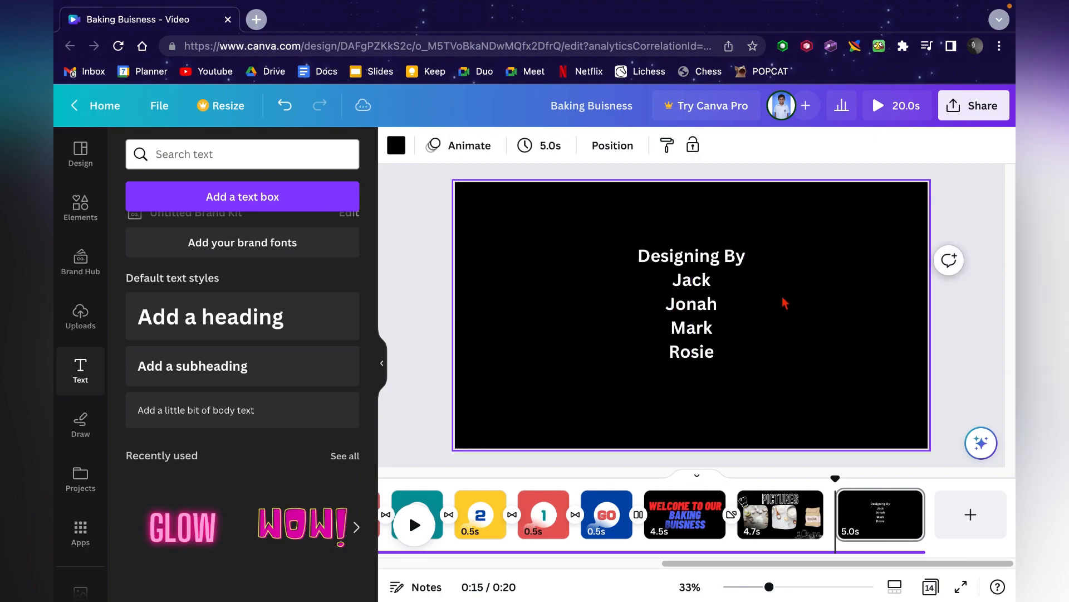
left_click(433, 252)
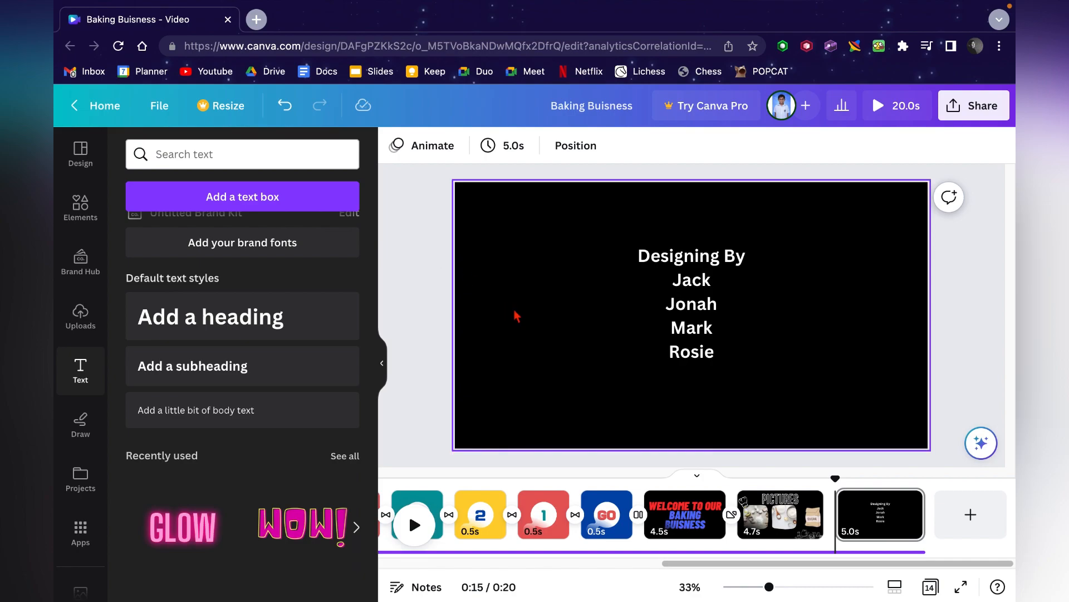
left_click(533, 316)
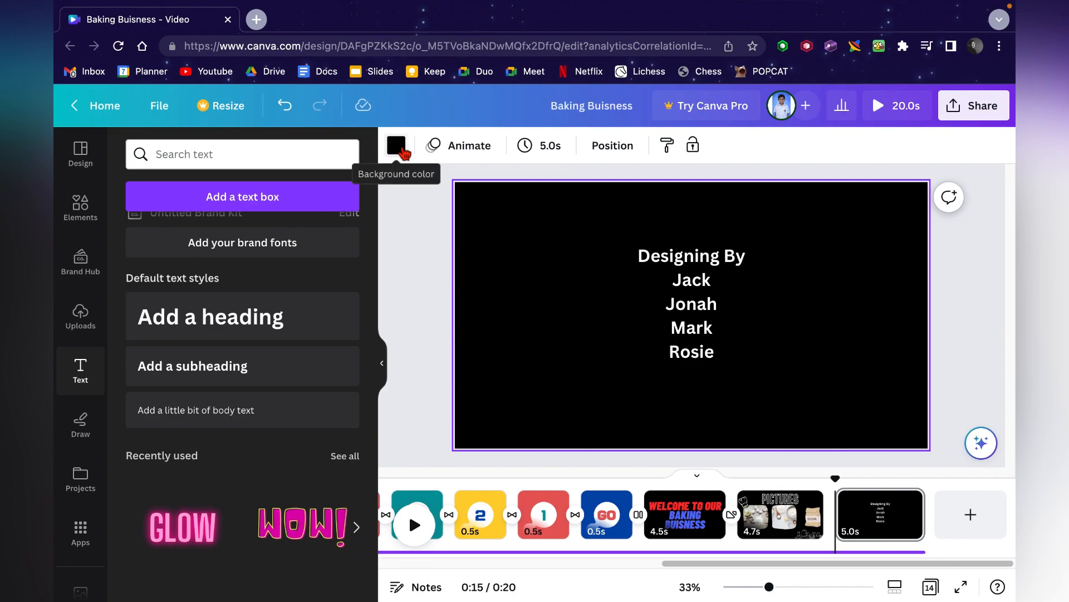
left_click(405, 156)
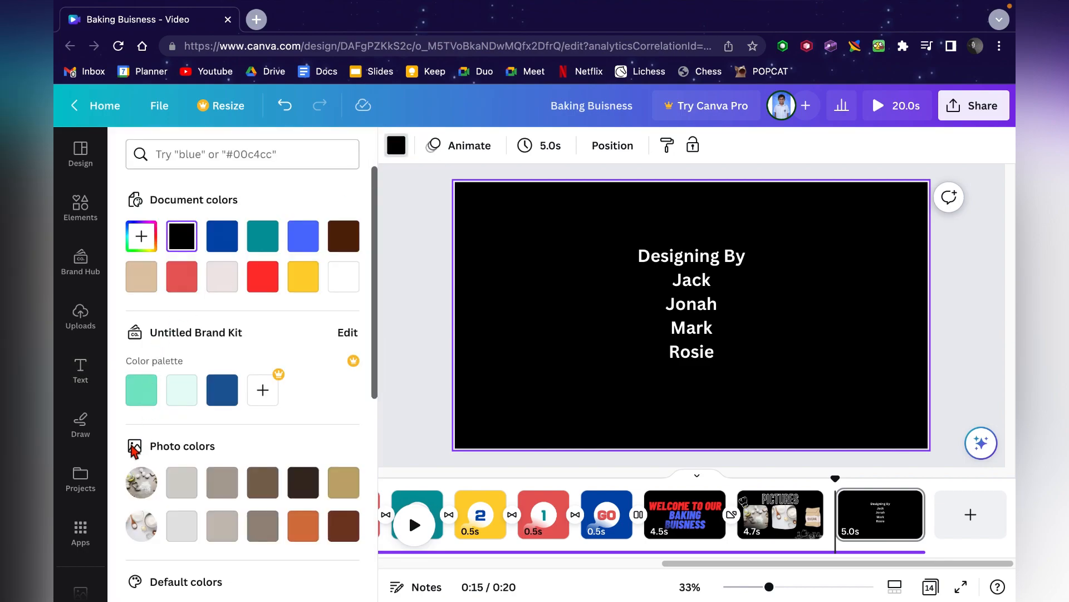
scroll(87, 453, "down", 1)
scroll(87, 454, "up", 1)
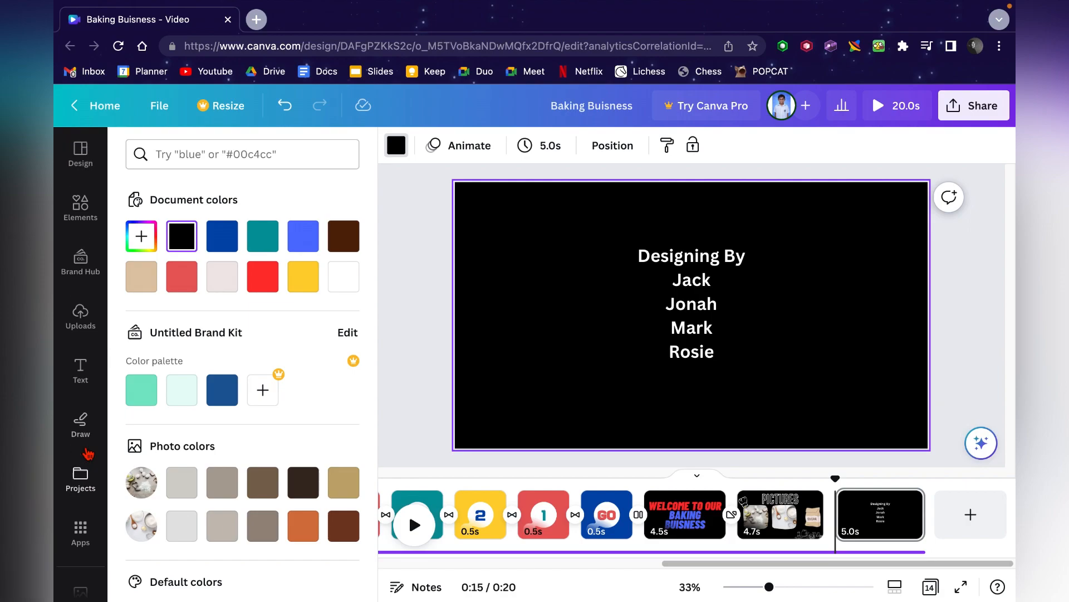
scroll(87, 454, "down", 5)
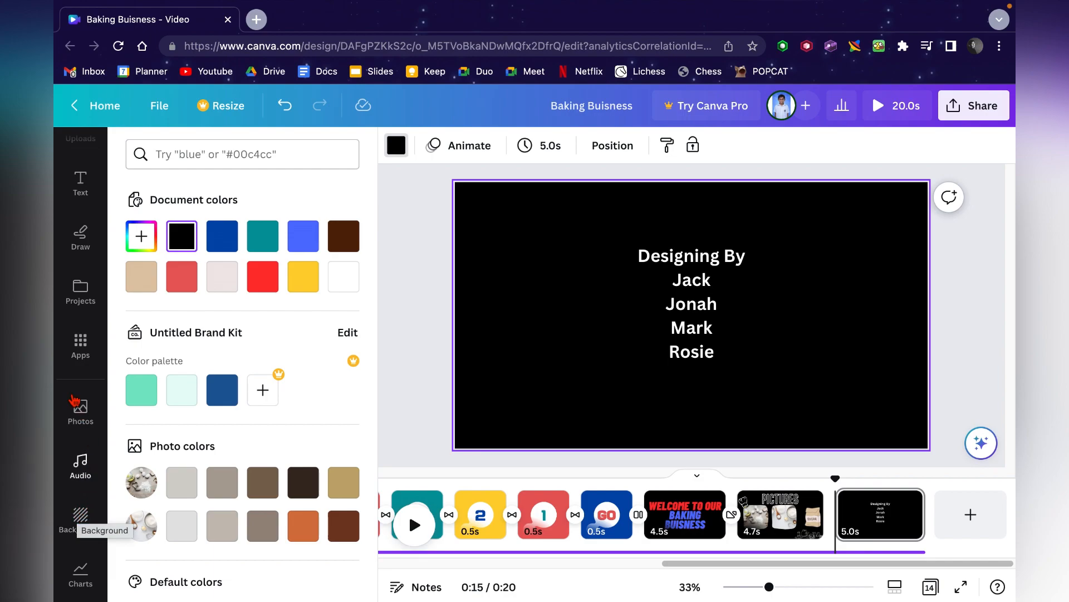
left_click(67, 340)
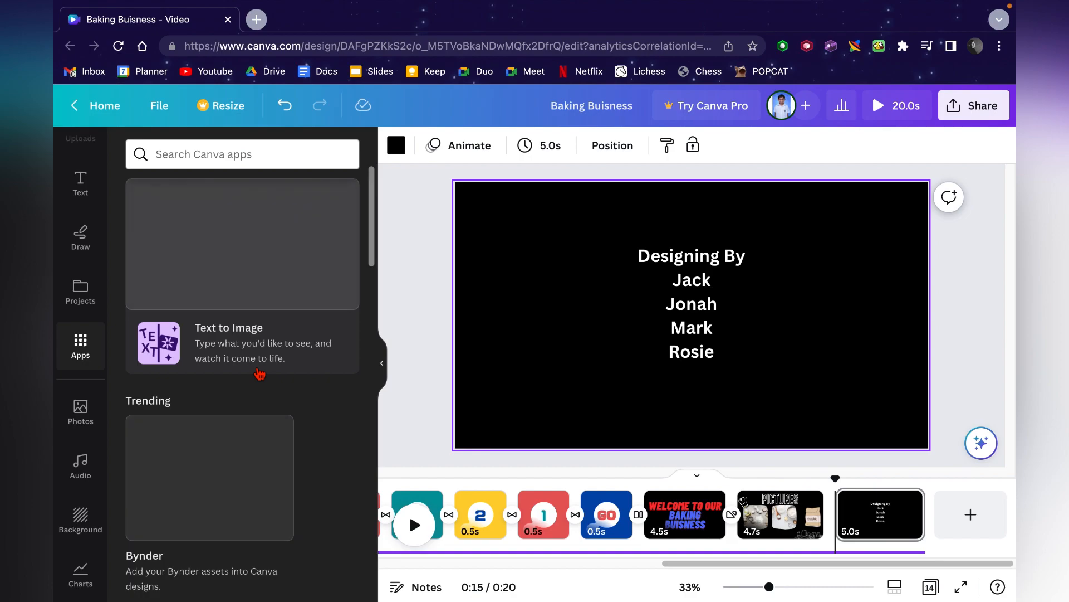
scroll(259, 373, "down", 8)
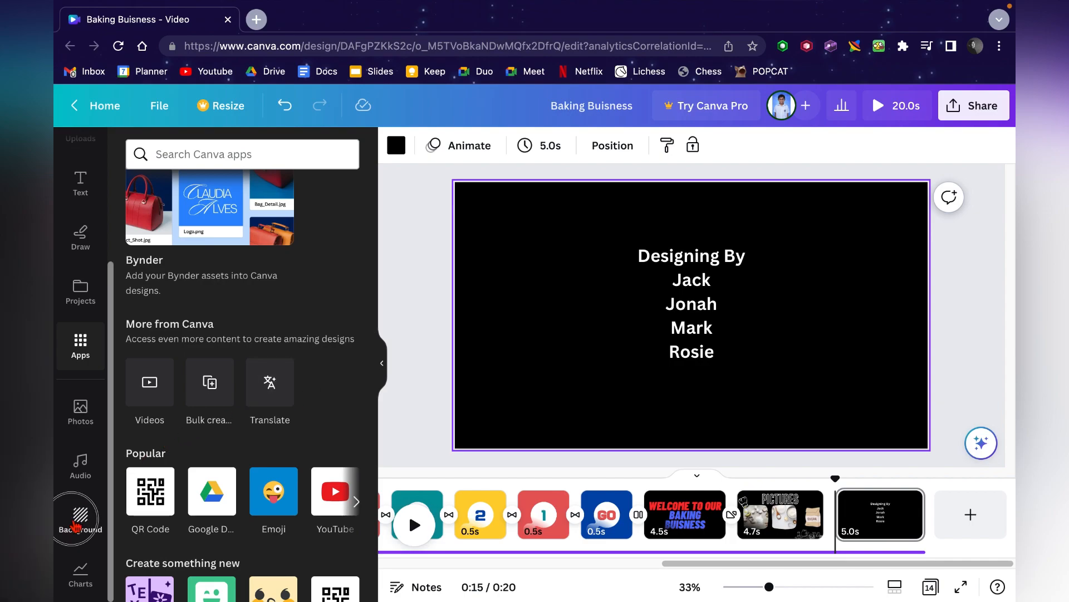
- Apply the crumpled paper background to the credits page
left_click(77, 524)
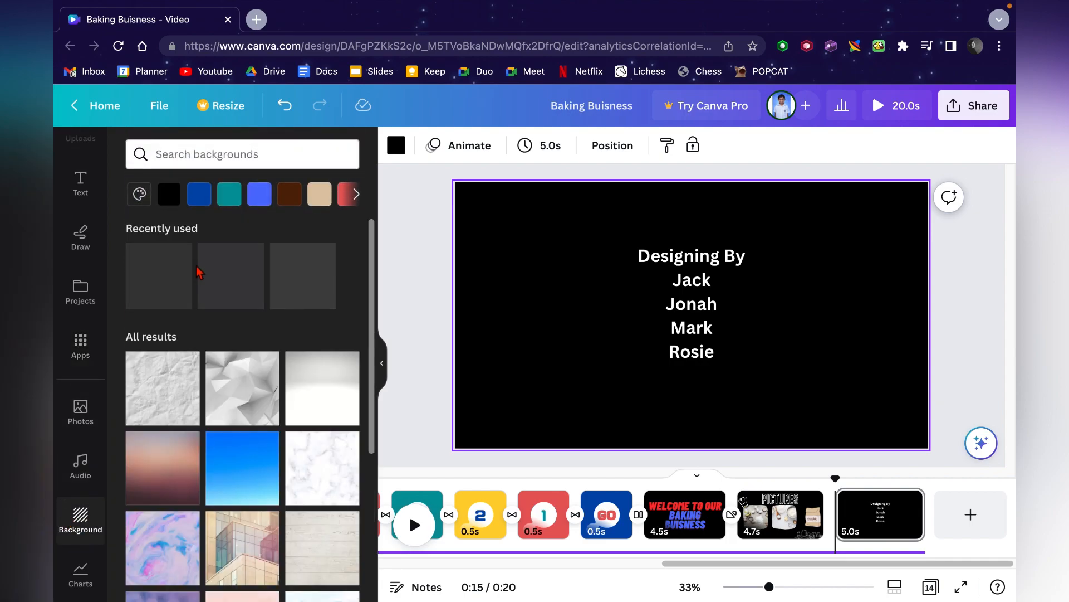
scroll(212, 390, "down", 1)
left_click(184, 381)
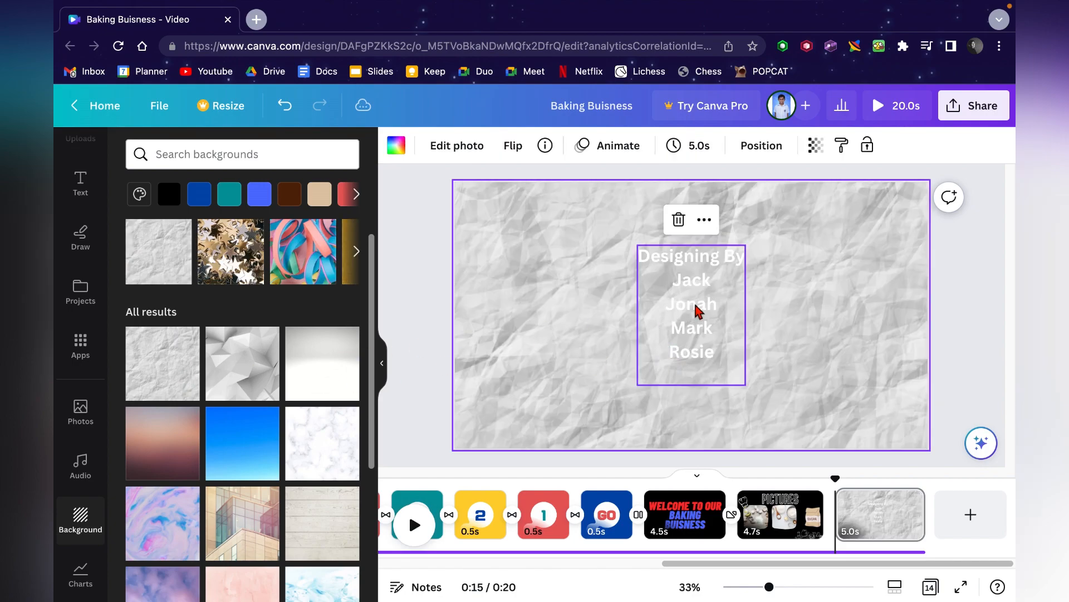
- Change the credits text colour to black
left_click(695, 311)
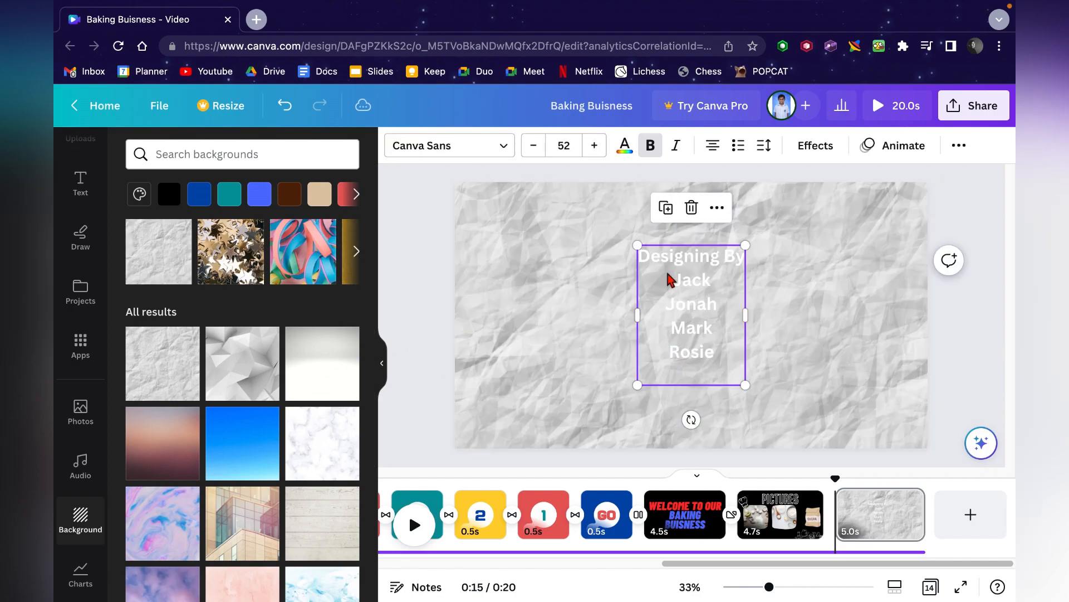
left_click(626, 149)
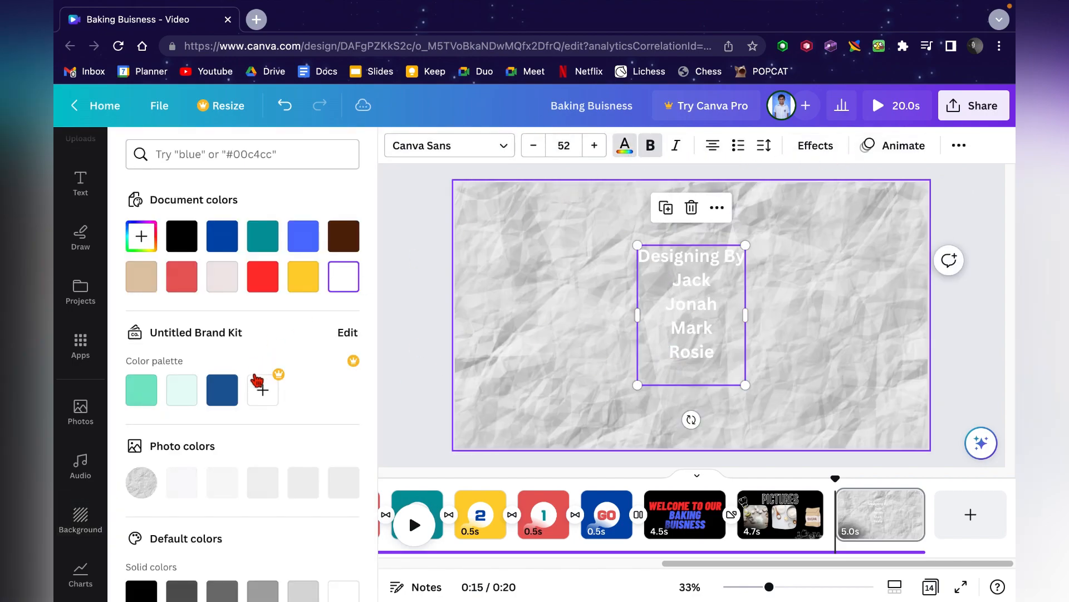
left_click(182, 247)
left_click(566, 310)
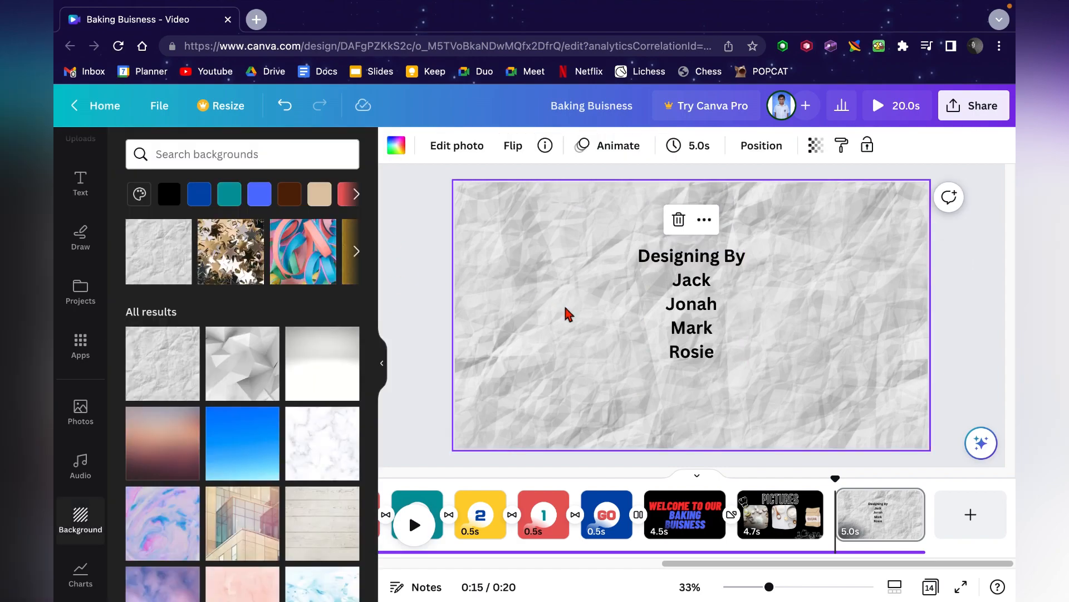
- Try the pink gradient, blue gradient and pale wood plank backgrounds on the credits page
scroll(336, 489, "down", 1)
left_click(178, 448)
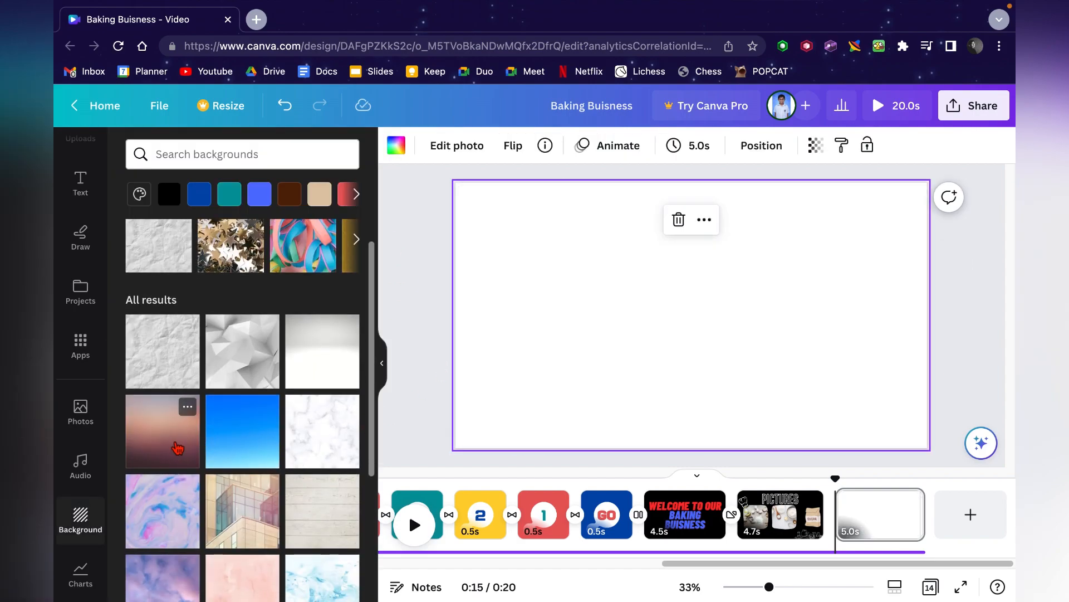
left_click(234, 445)
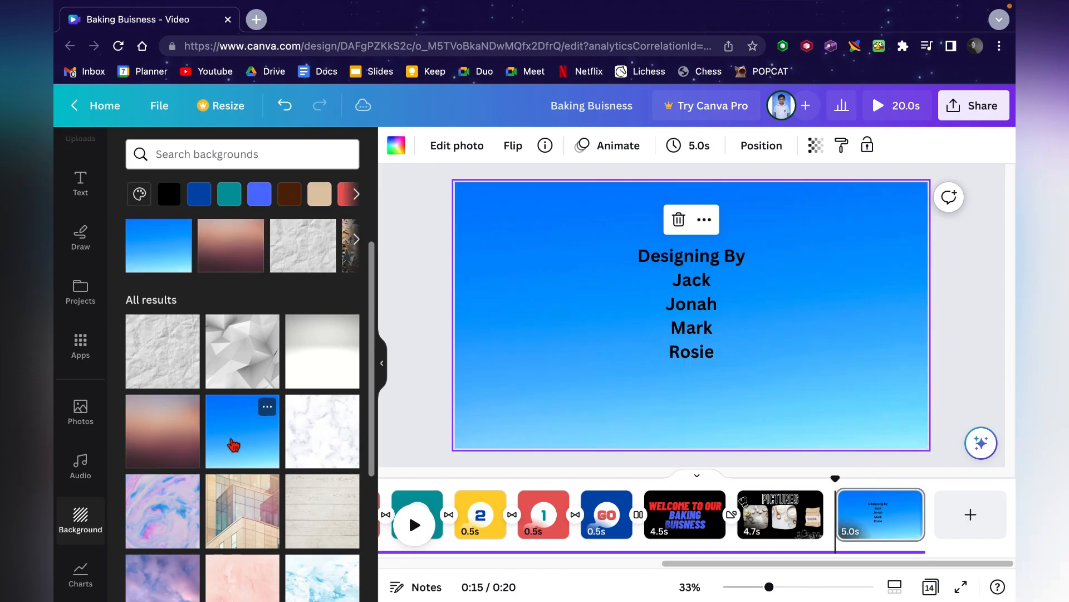
left_click(257, 516)
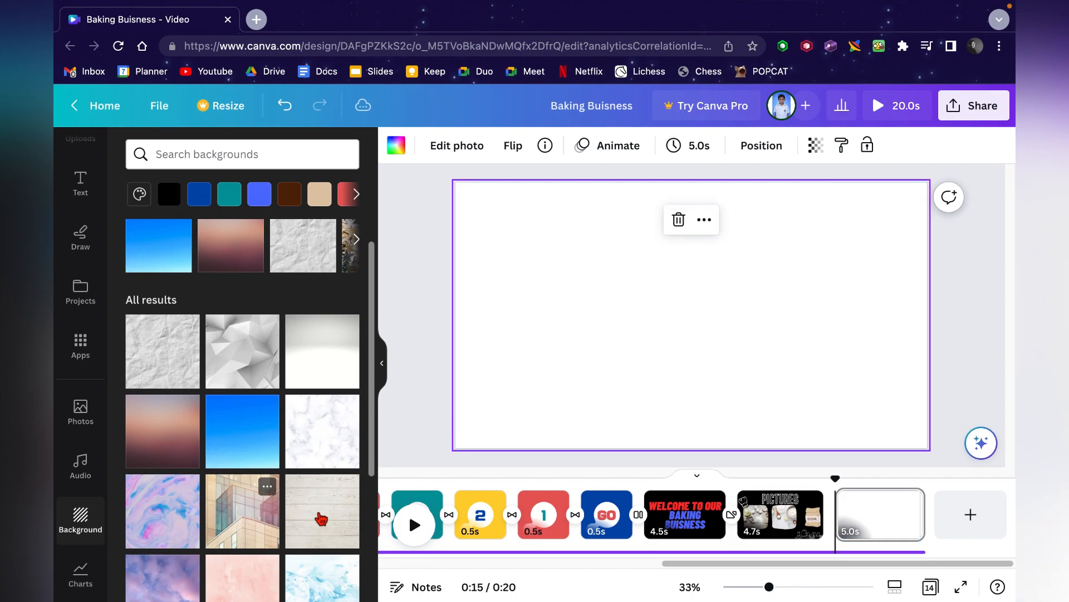
left_click(323, 519)
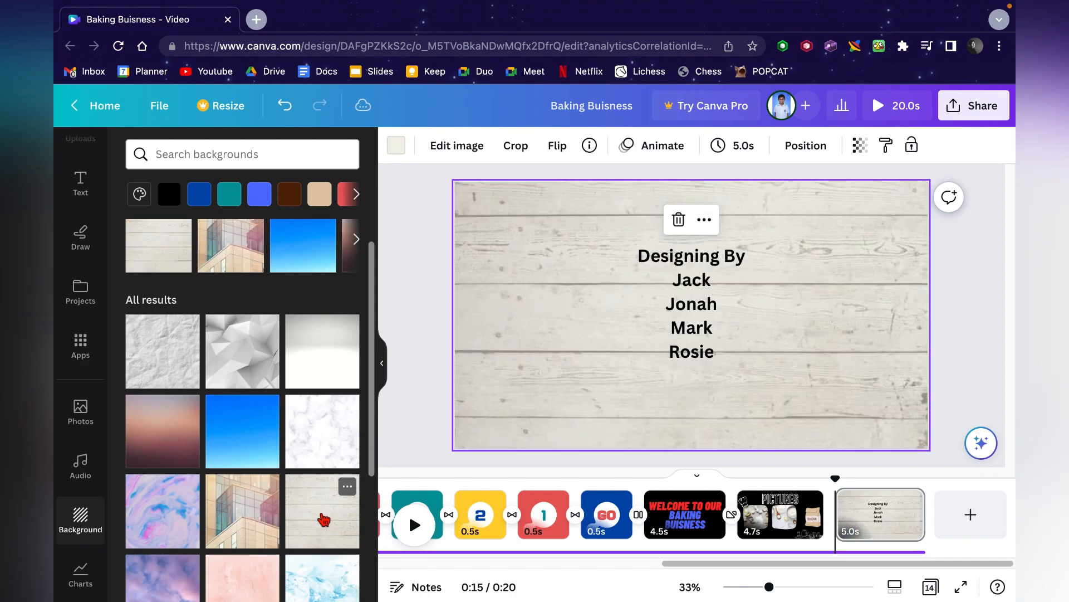
- Preview the video with the wood plank credits background
scroll(613, 514, "left", 10)
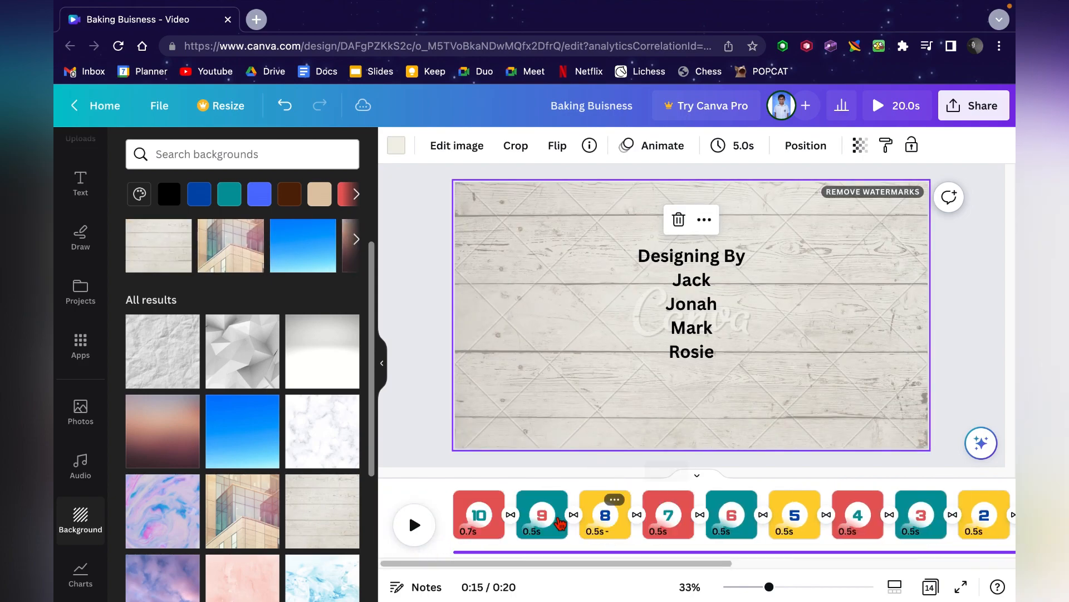
left_click(904, 101)
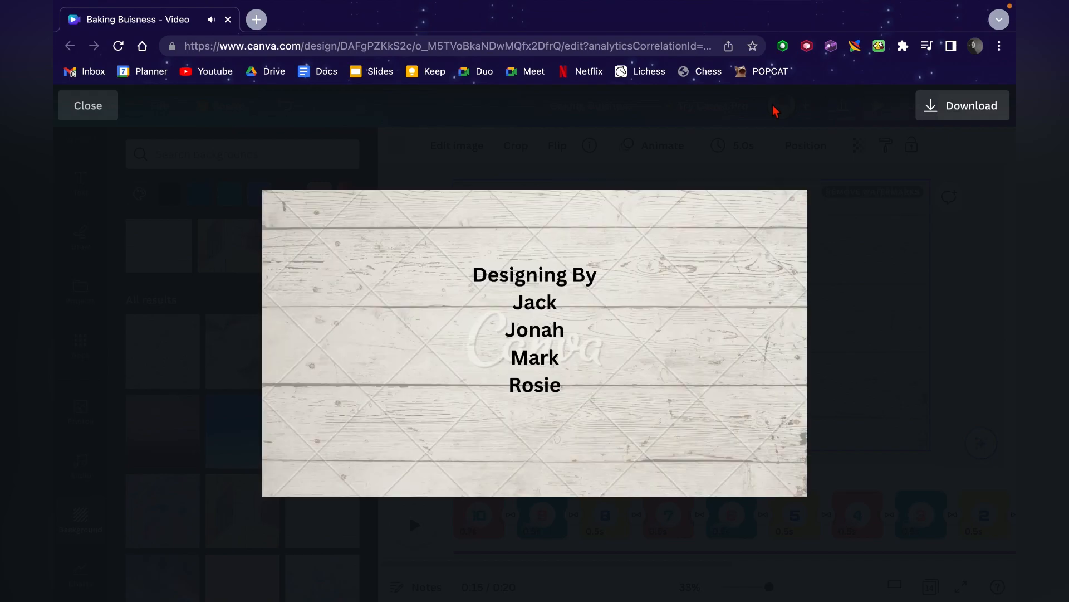
left_click(905, 208)
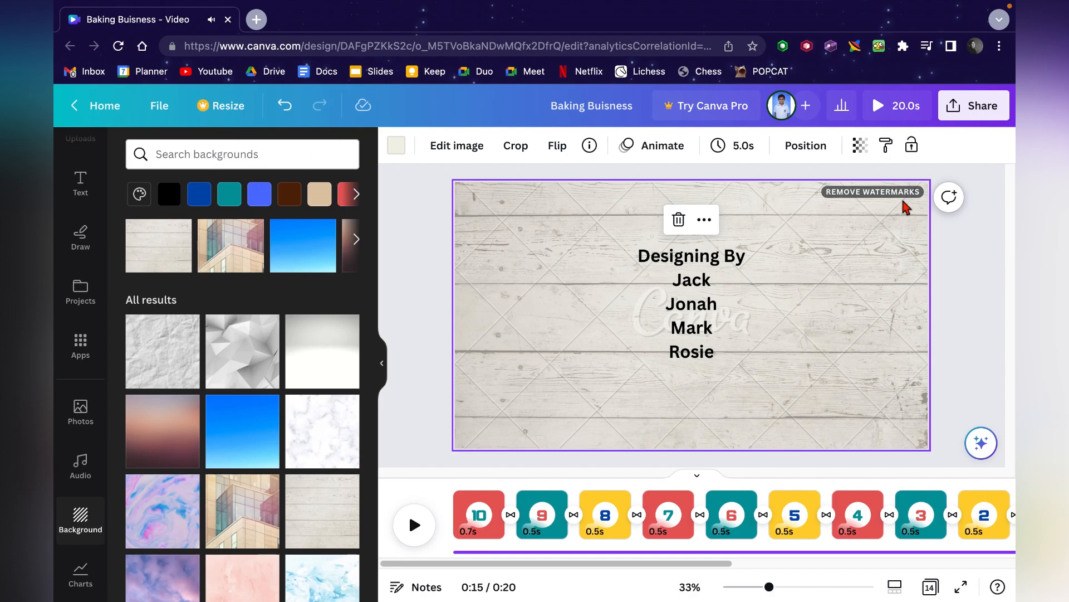
- Inspect the Pale White Wood Planks background's details and its watermark-removal purchase options
scroll(188, 401, "down", 2)
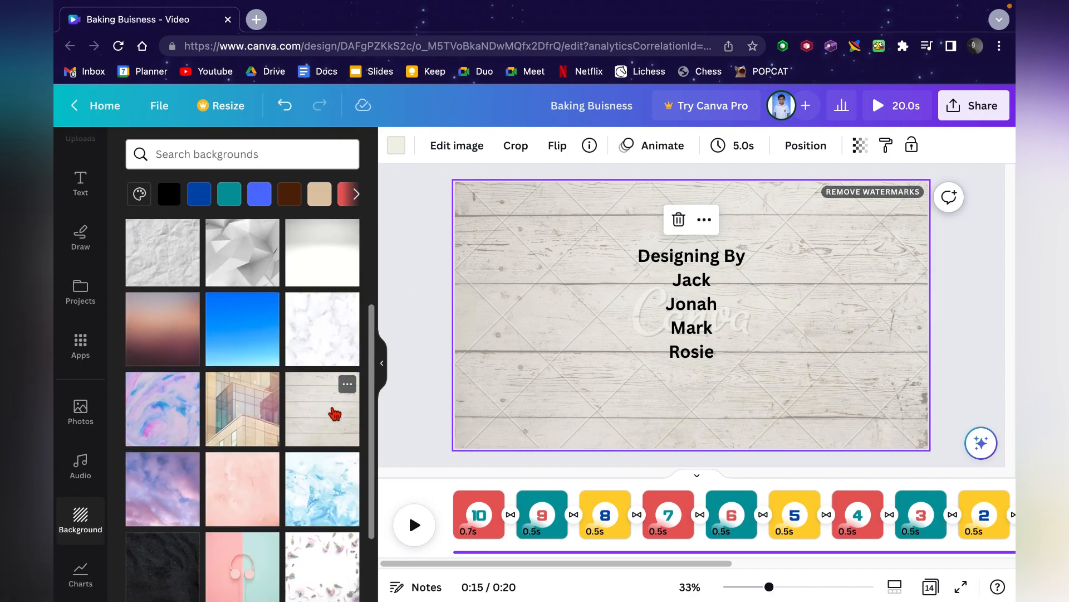
left_click(346, 388)
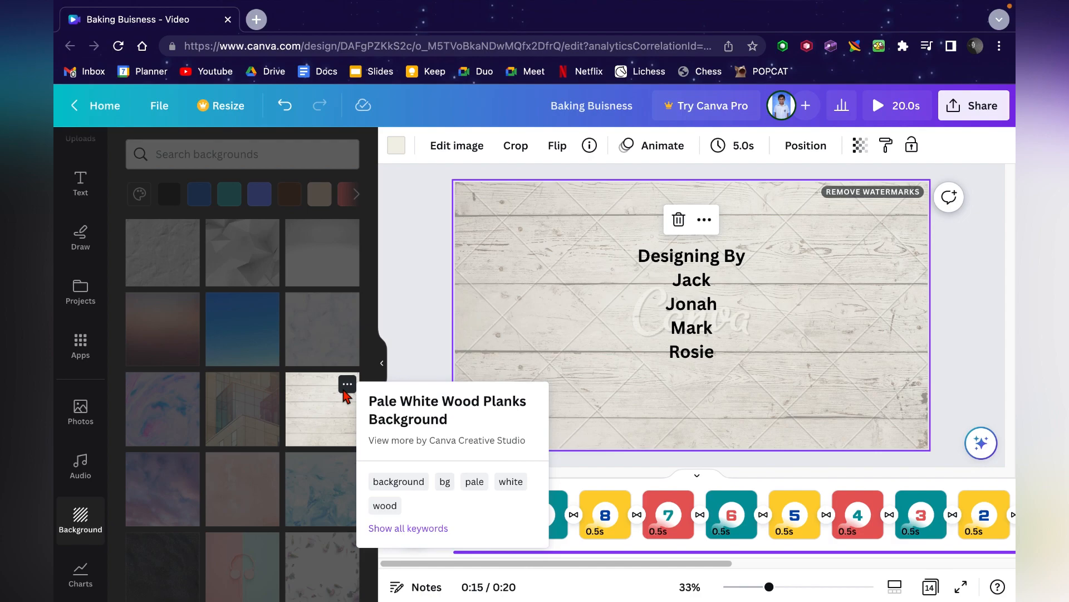
left_click(344, 391)
right_click(559, 352)
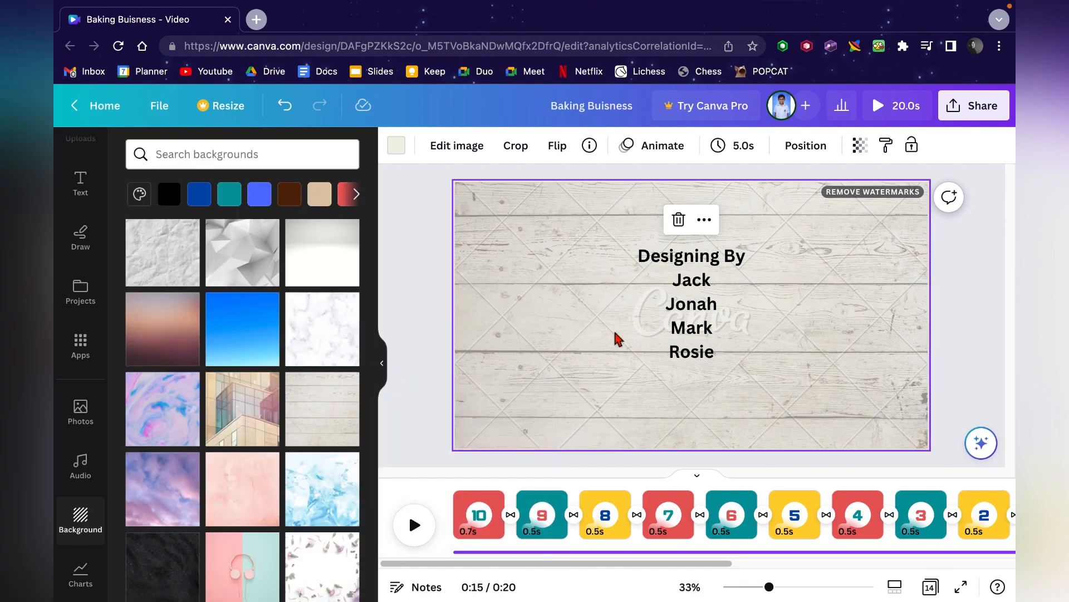
left_click(879, 195)
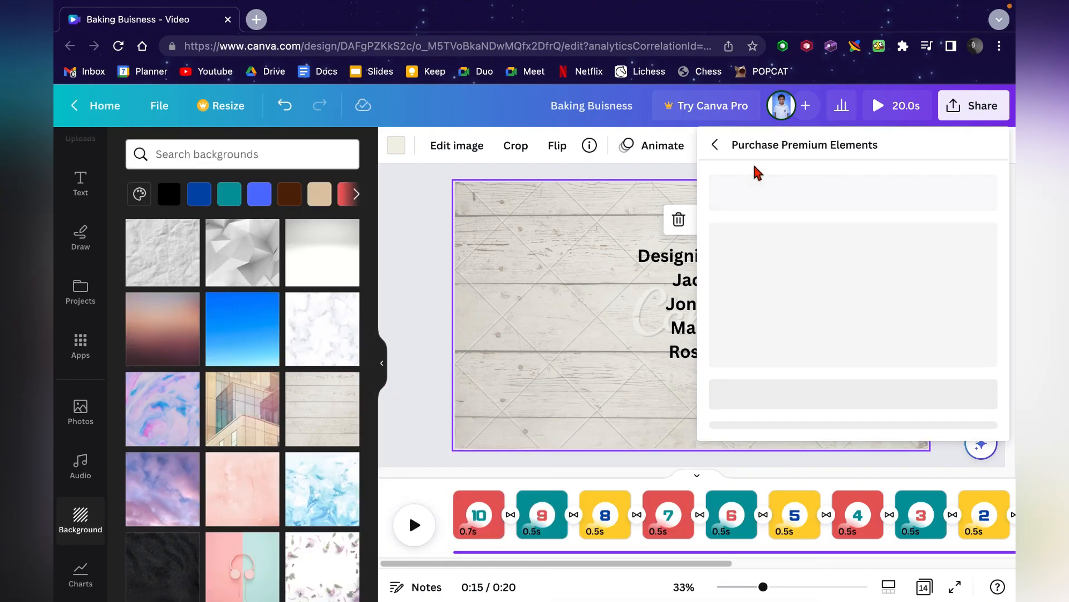
left_click(716, 146)
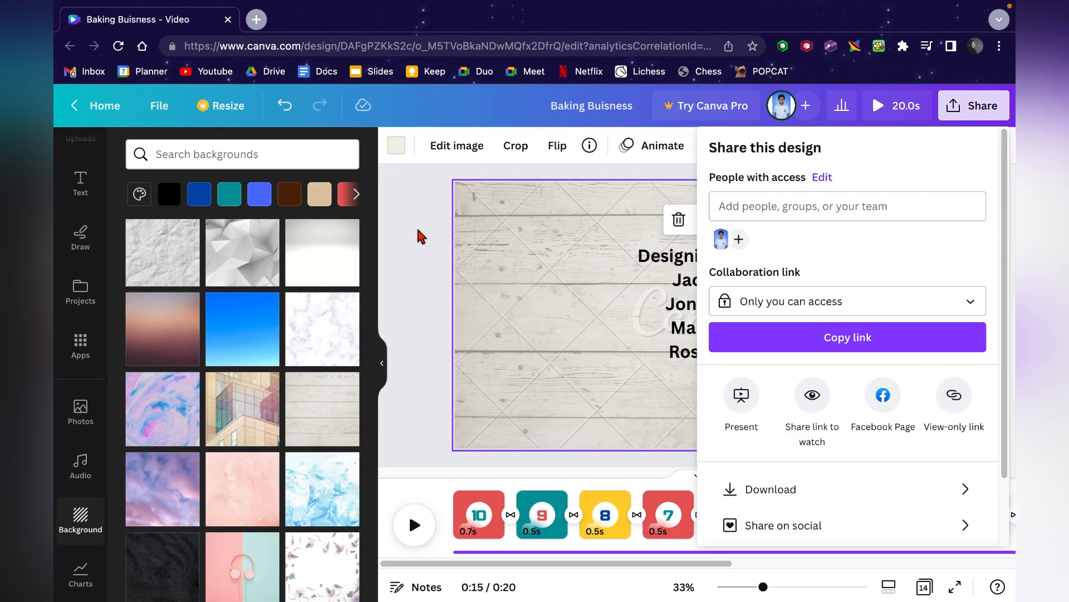
left_click(416, 227)
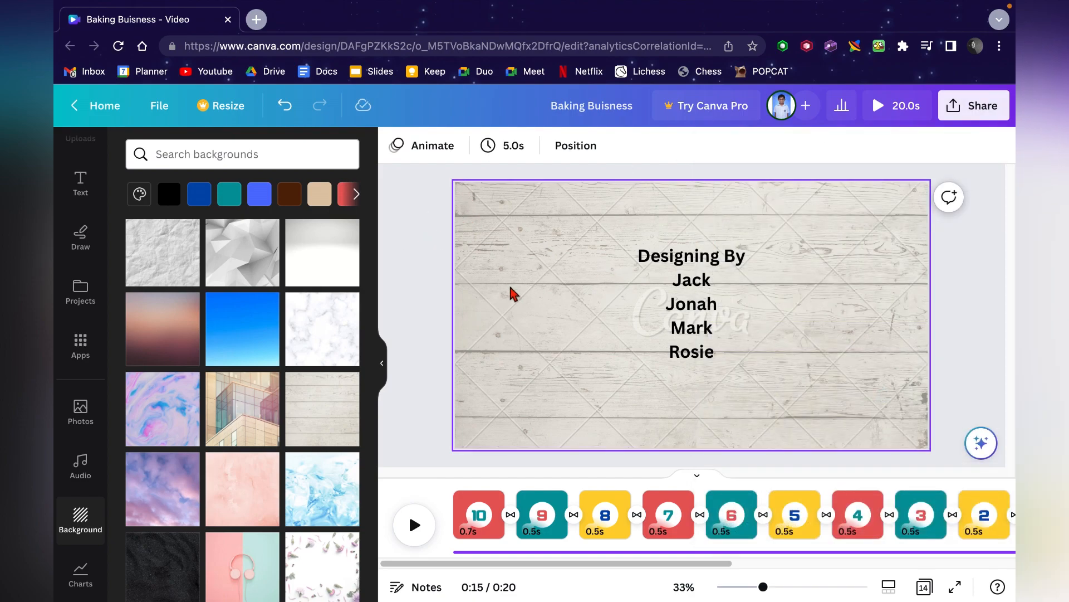
- Apply the blue gradient background to the credits page and preview the video near its end
left_click(249, 333)
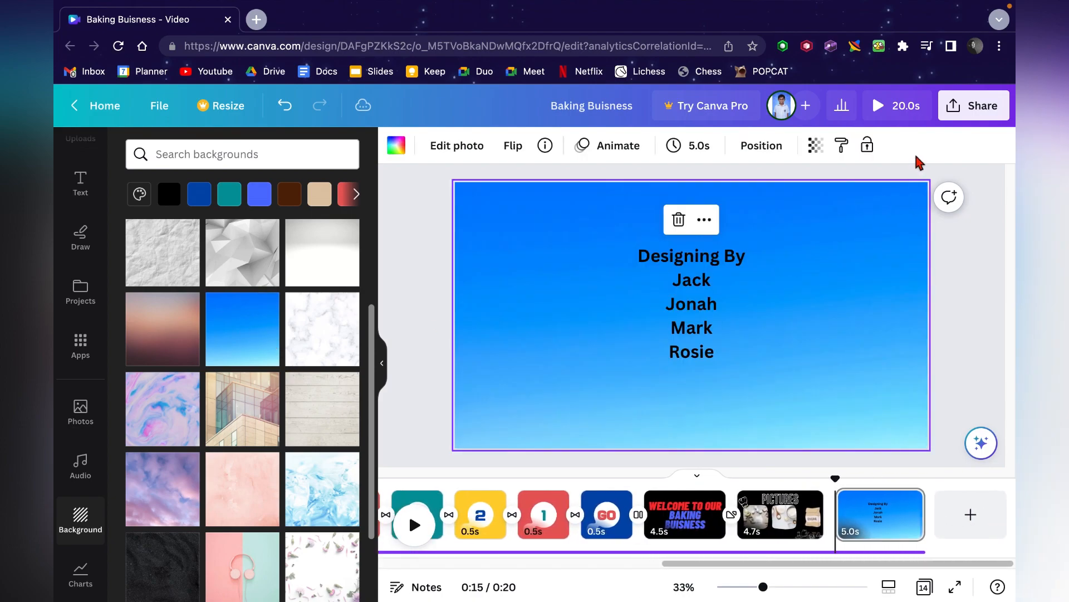
left_click(872, 106)
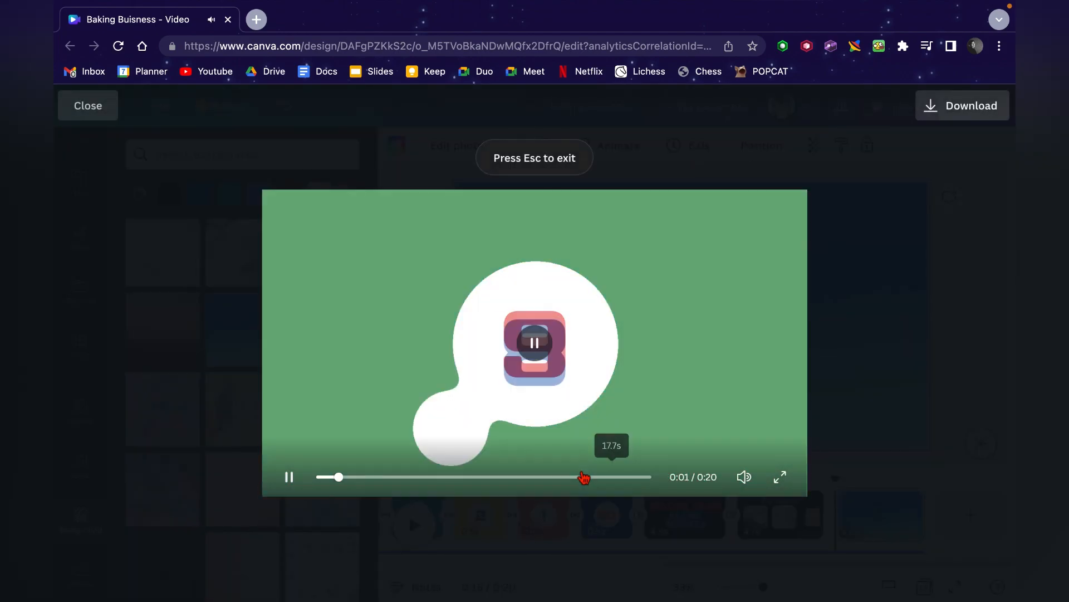
left_click(583, 477)
left_click(930, 340)
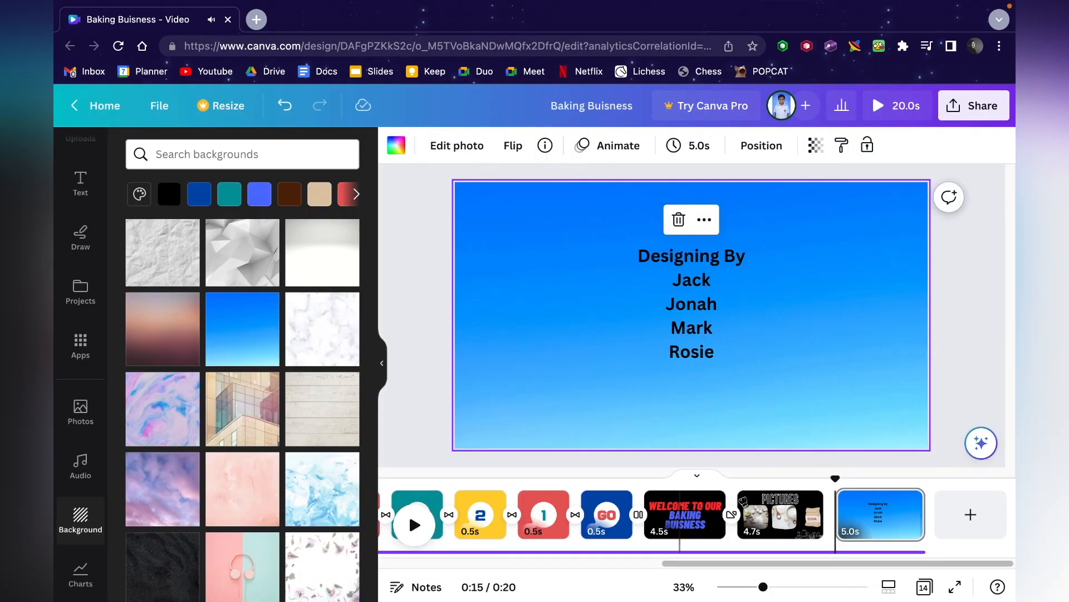
- Review the first countdown page and the credits page in the timeline
scroll(662, 521, "left", 5)
scroll(662, 521, "left", 5)
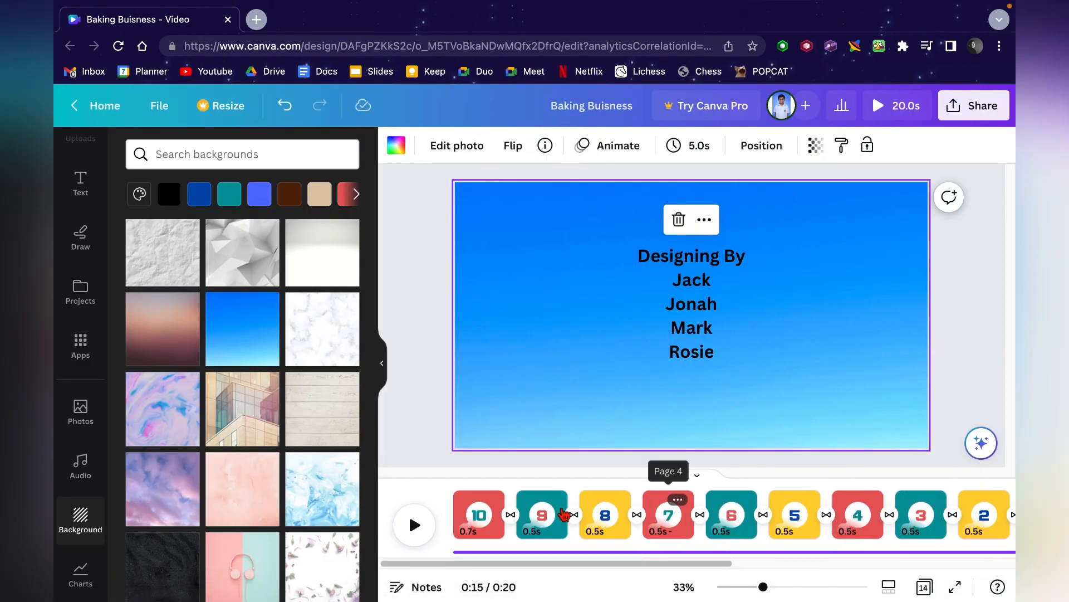
left_click(471, 509)
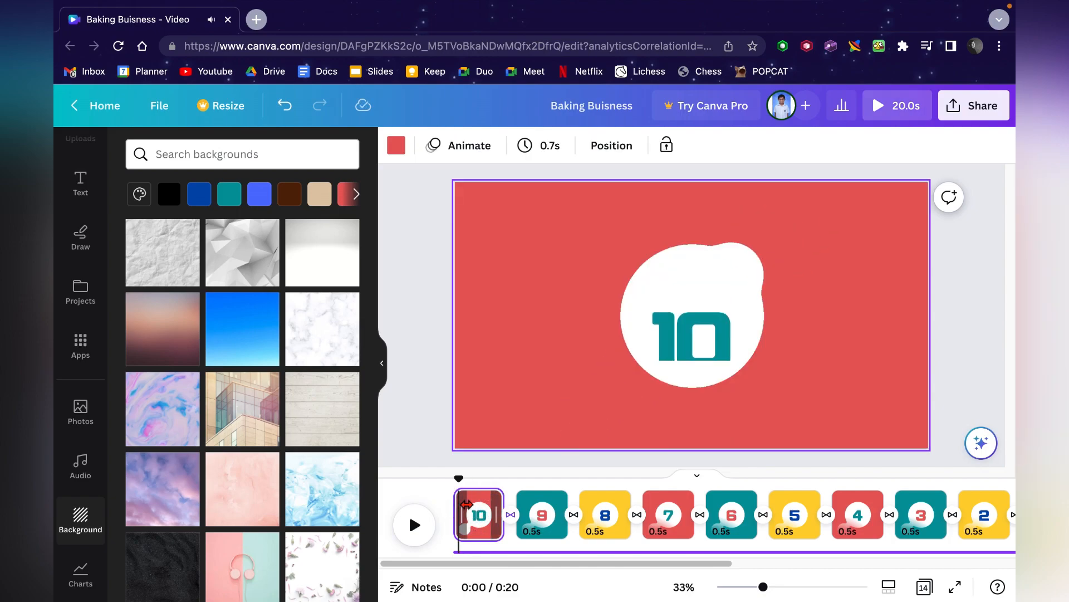
scroll(513, 523, "right", 10)
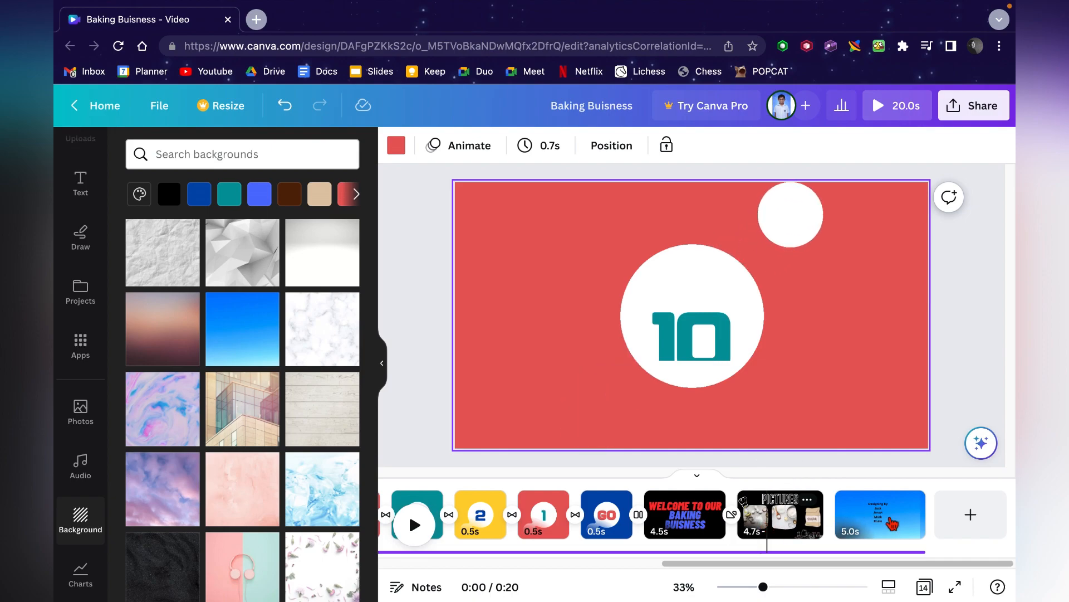
left_click(871, 525)
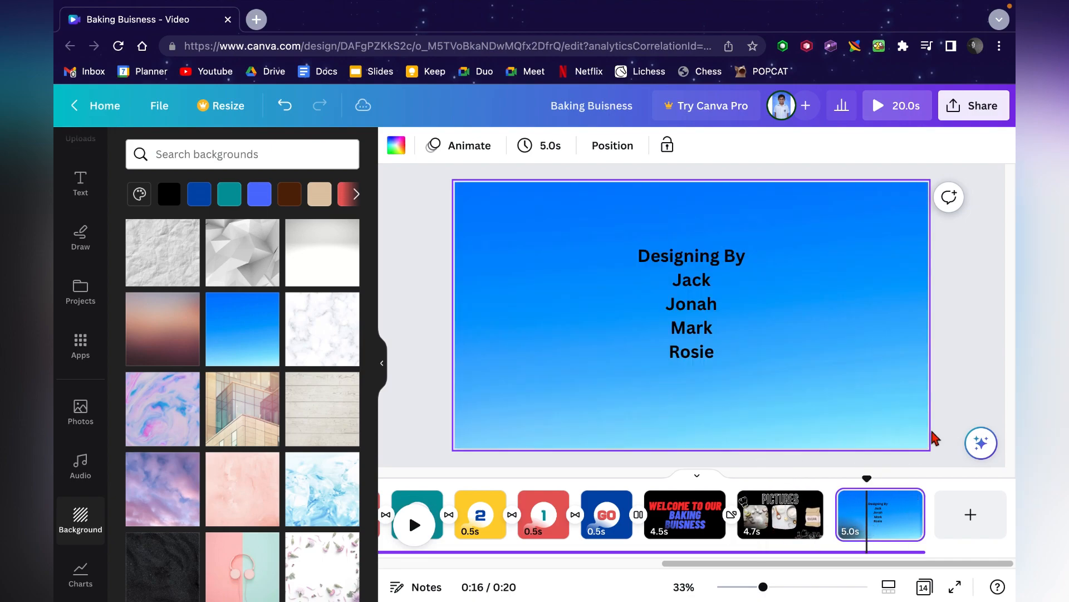
left_click(383, 367)
mouse_move(513, 9)
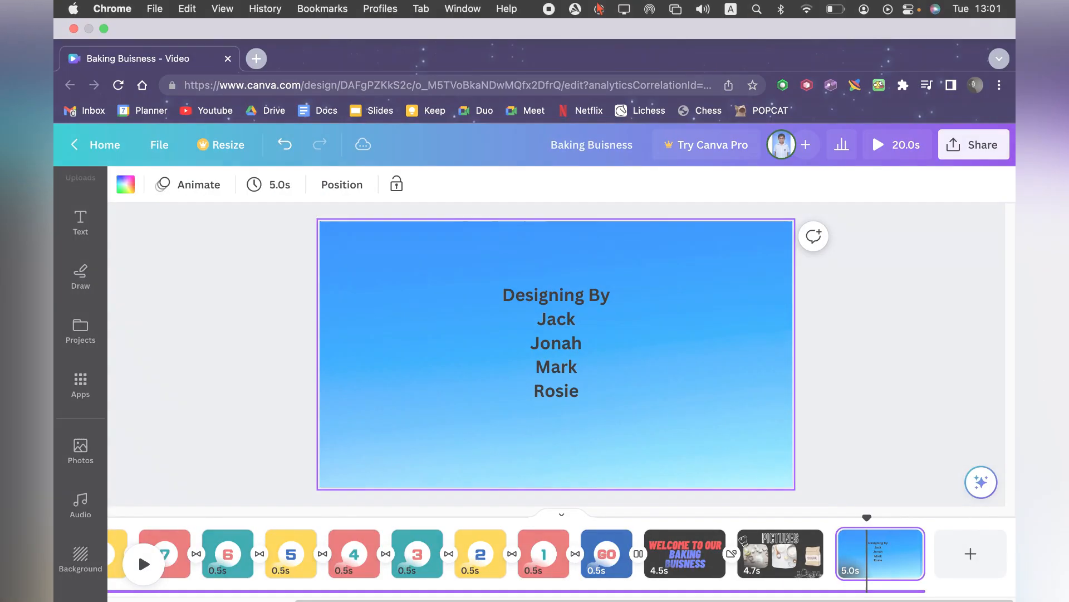